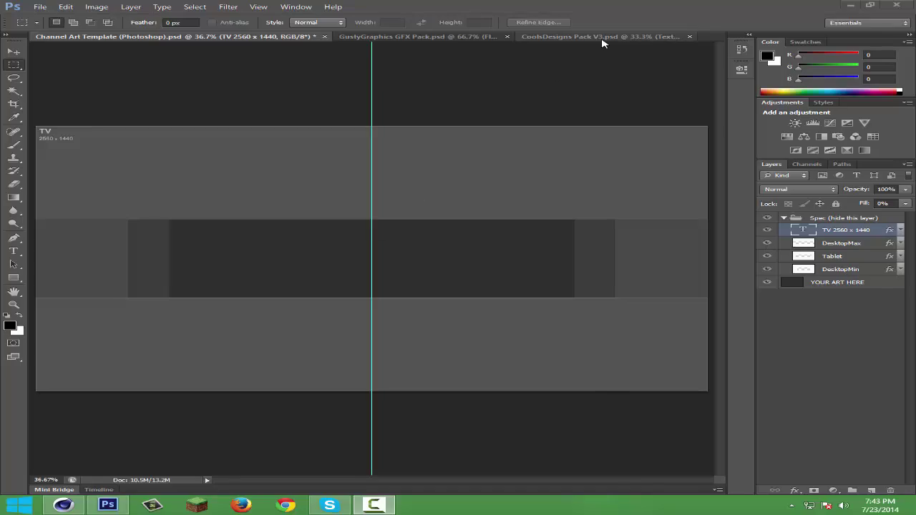
# - Switch to the CoolsDesigns Pack V3.psd graphics pack document
pyautogui.click(602, 37)
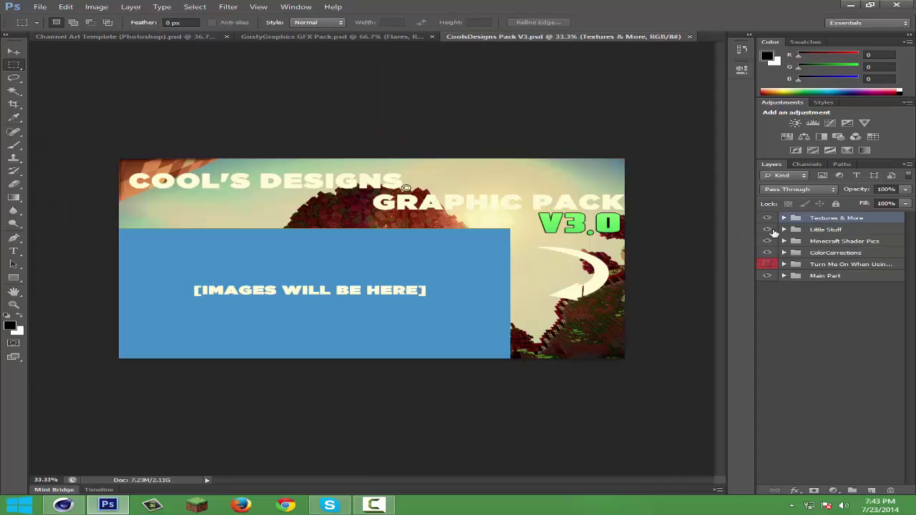
# - Show Minecraft shader screenshot 52 and copy it into the Channel Art Template
pyautogui.click(784, 241)
pyautogui.click(767, 305)
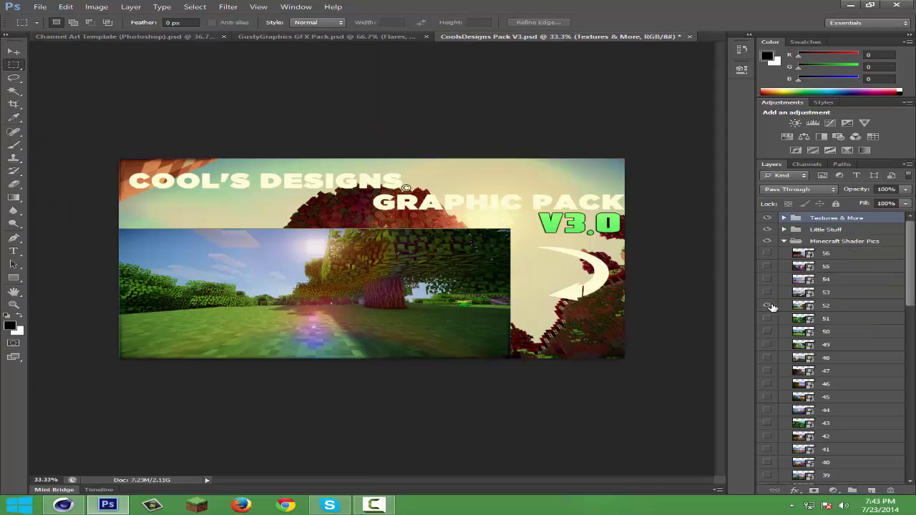
pyautogui.click(802, 305)
pyautogui.click(16, 48)
pyautogui.moveTo(256, 241)
pyautogui.mouseDown()
pyautogui.moveTo(250, 207)
pyautogui.moveTo(217, 218)
pyautogui.mouseUp()
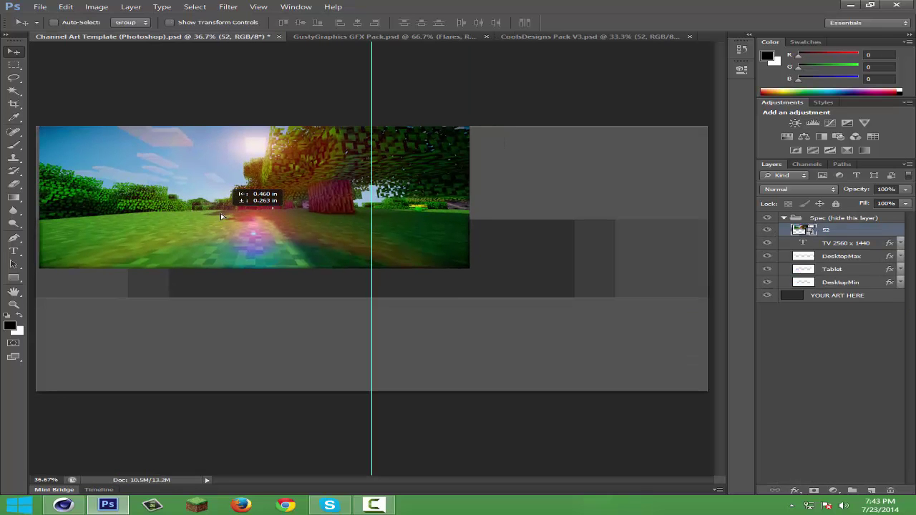
# - Enlarge screenshot 52 to cover the canvas and move it below the spec layers
pyautogui.hotkey('ctrl', 't')
pyautogui.moveTo(466, 268); pyautogui.dragTo(862, 453)
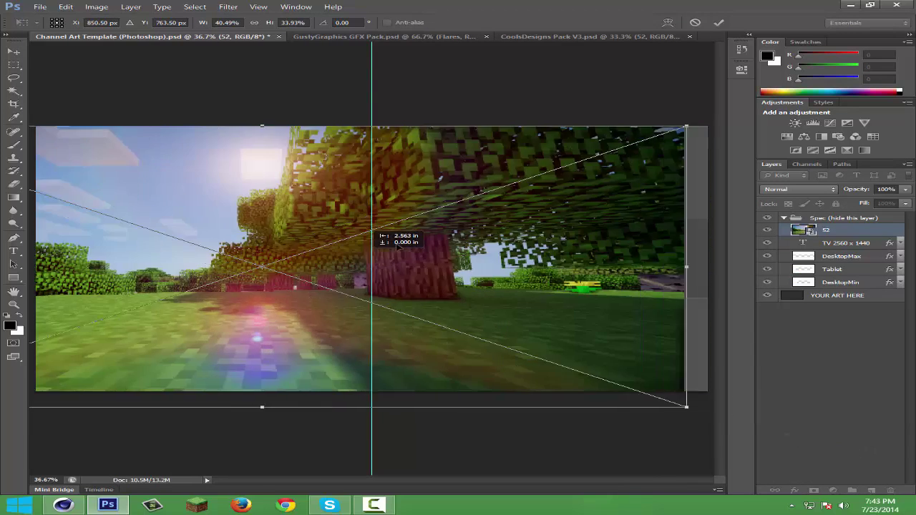
pyautogui.moveTo(619, 263); pyautogui.dragTo(514, 254)
pyautogui.click(719, 23)
pyautogui.moveTo(831, 230); pyautogui.dragTo(852, 292)
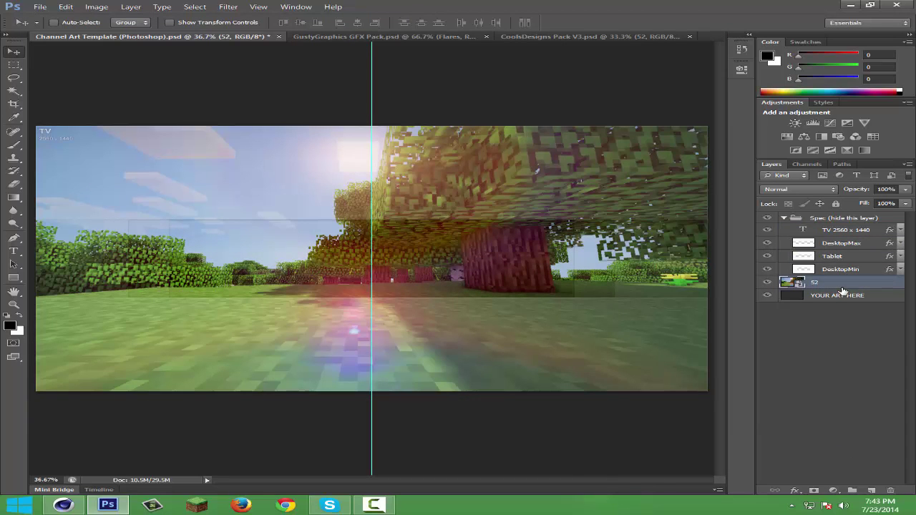
# - Rewrite the TV 2560 x 1440 label as a bold lower-left 'DESIGNED BY' credit; hide DesktopMin and Tablet
pyautogui.click(784, 229)
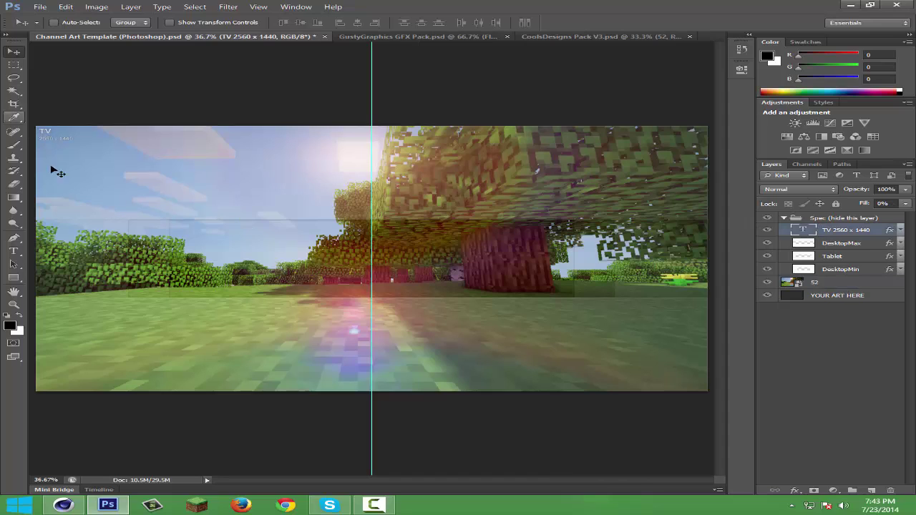
pyautogui.click(54, 140)
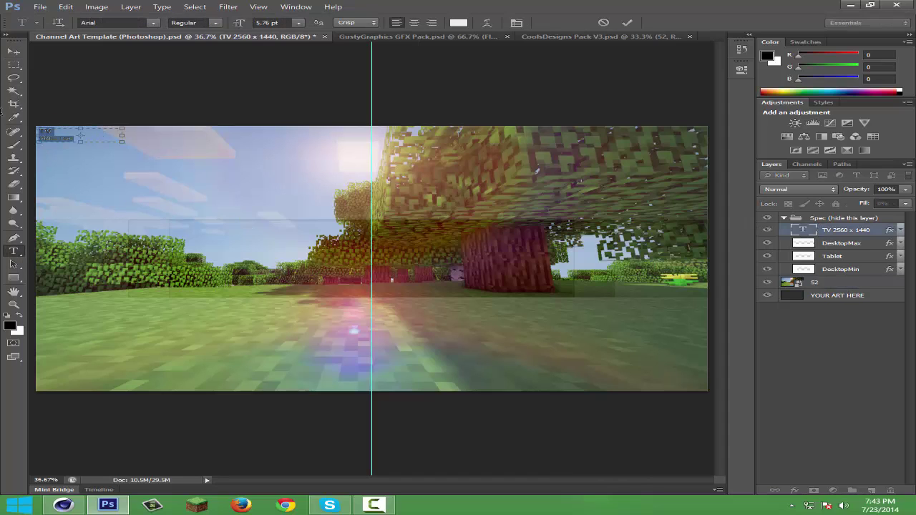
pyautogui.press('BackSpace')
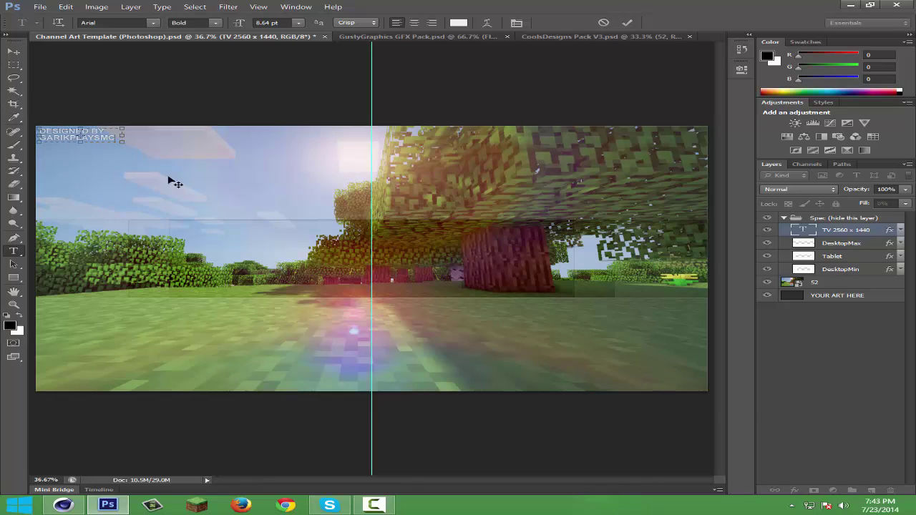
pyautogui.moveTo(149, 152); pyautogui.dragTo(240, 307)
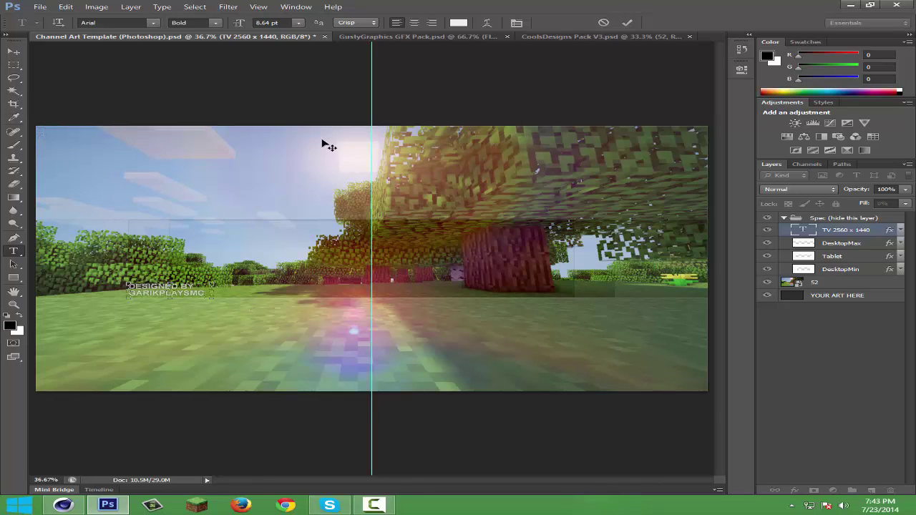
pyautogui.click(834, 271)
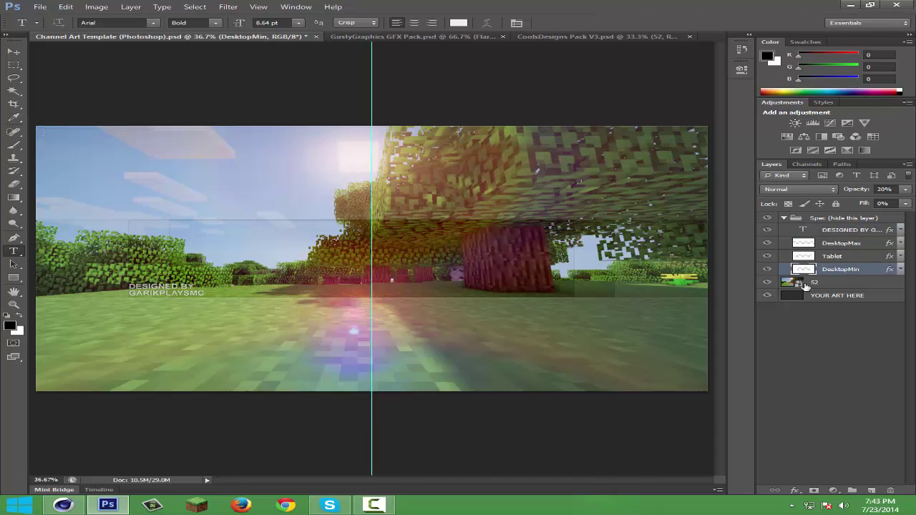
pyautogui.click(768, 269)
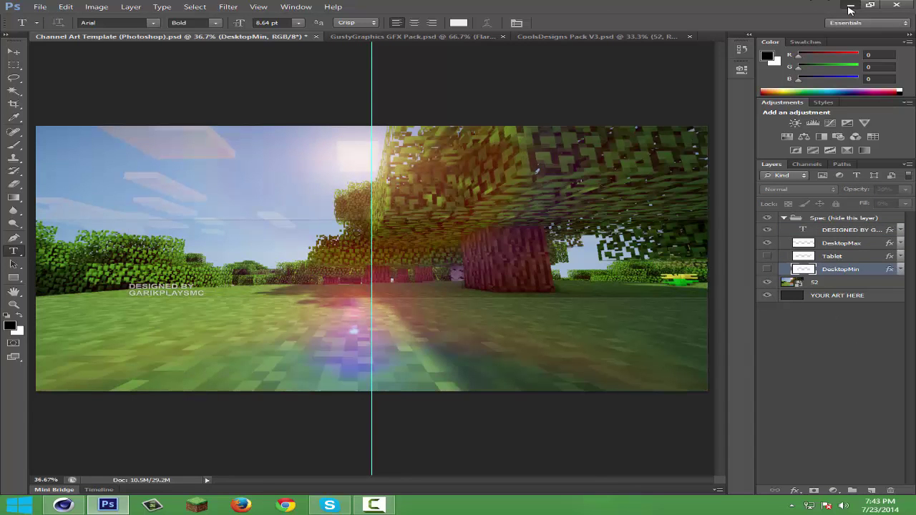
pyautogui.click(851, 6)
# - Drag xxtext0248 from the desktop onto the channel art and scale it to about 30%
pyautogui.moveTo(80, 118); pyautogui.dragTo(148, 152)
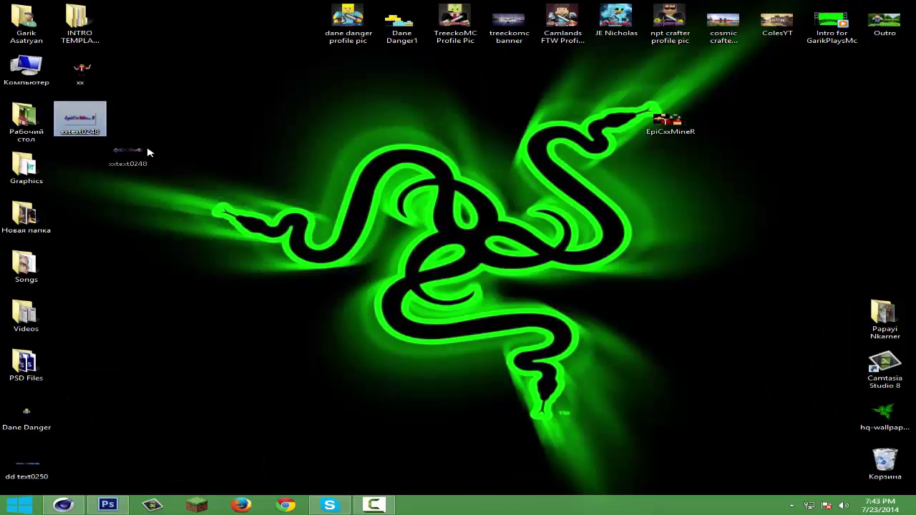
pyautogui.moveTo(148, 152); pyautogui.dragTo(343, 275)
pyautogui.moveTo(409, 230); pyautogui.dragTo(409, 241)
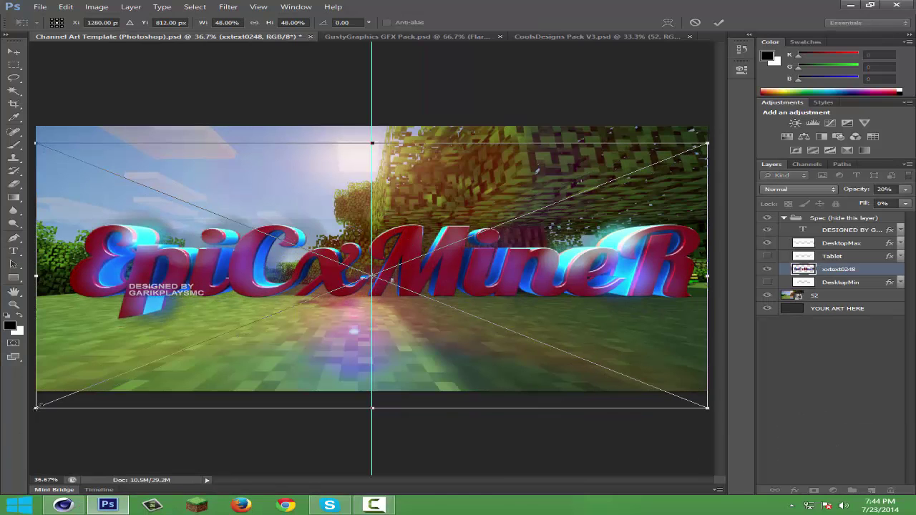
pyautogui.moveTo(36, 408); pyautogui.dragTo(294, 313)
pyautogui.moveTo(445, 237)
pyautogui.mouseDown()
pyautogui.moveTo(362, 269)
pyautogui.moveTo(365, 288)
pyautogui.moveTo(329, 286)
pyautogui.moveTo(330, 278)
pyautogui.mouseUp()
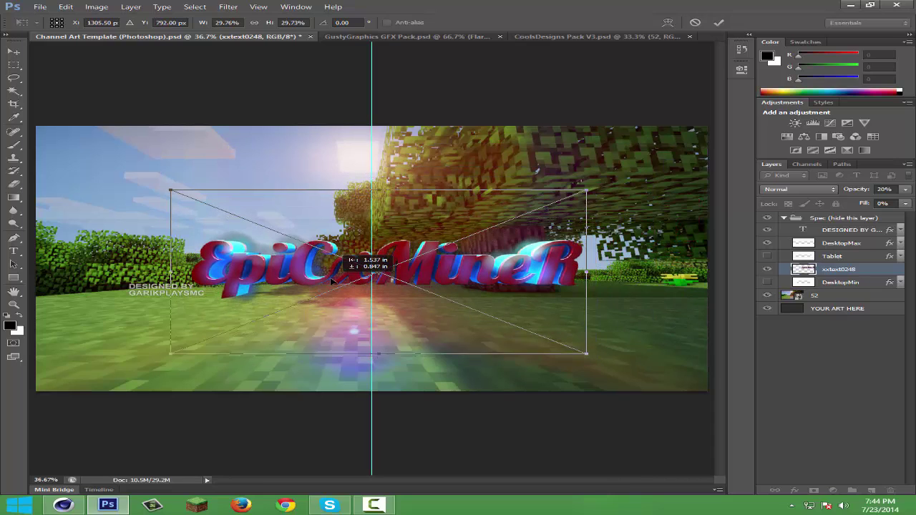
pyautogui.click(363, 37)
# - Enable Gold in the Simple CC's group and copy a layer into the template, accepting the profile warning
pyautogui.click(783, 241)
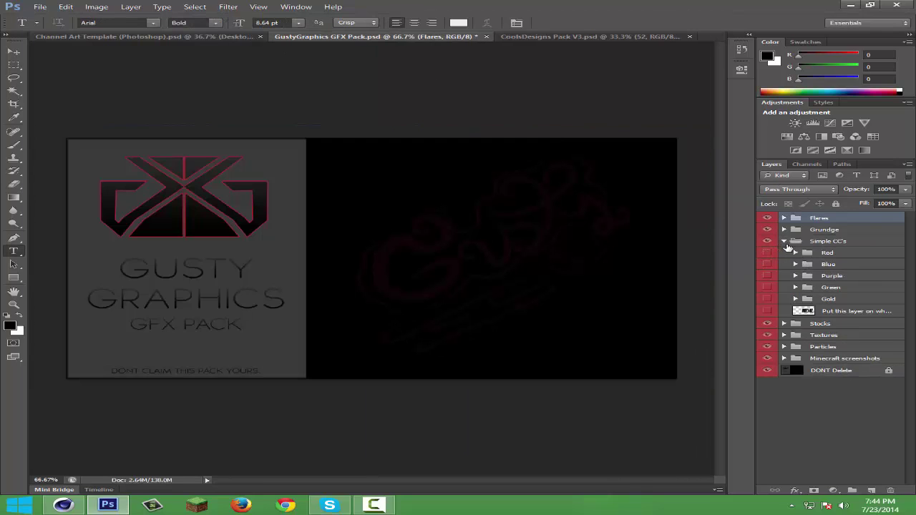
pyautogui.click(768, 302)
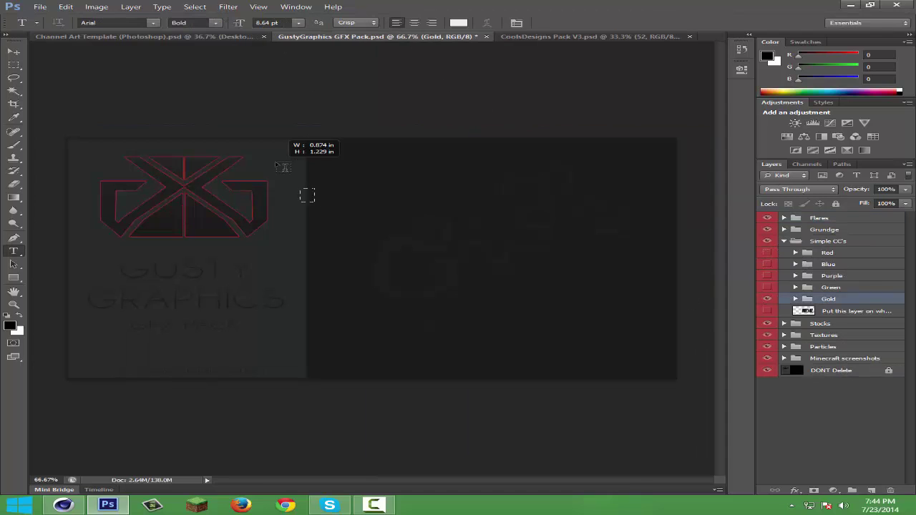
pyautogui.hotkey('ctrl', 'v')
pyautogui.moveTo(317, 274); pyautogui.dragTo(445, 273)
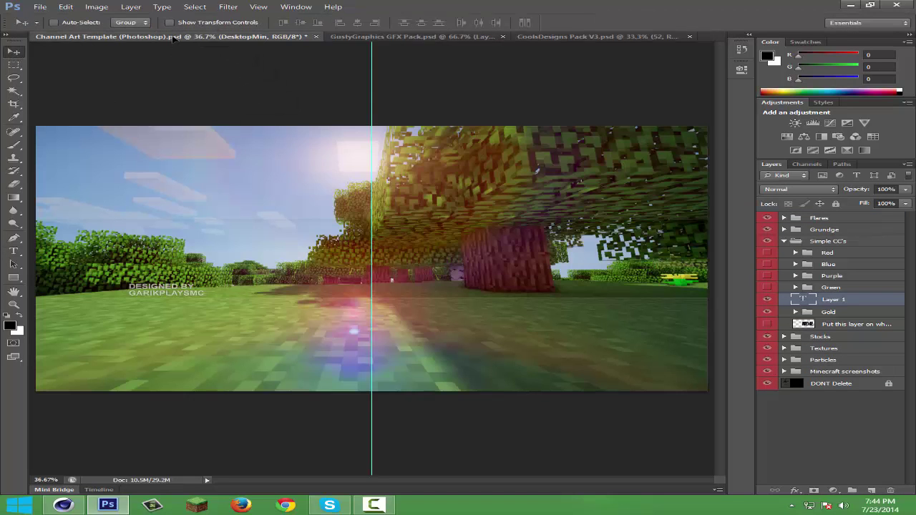
pyautogui.click(518, 222)
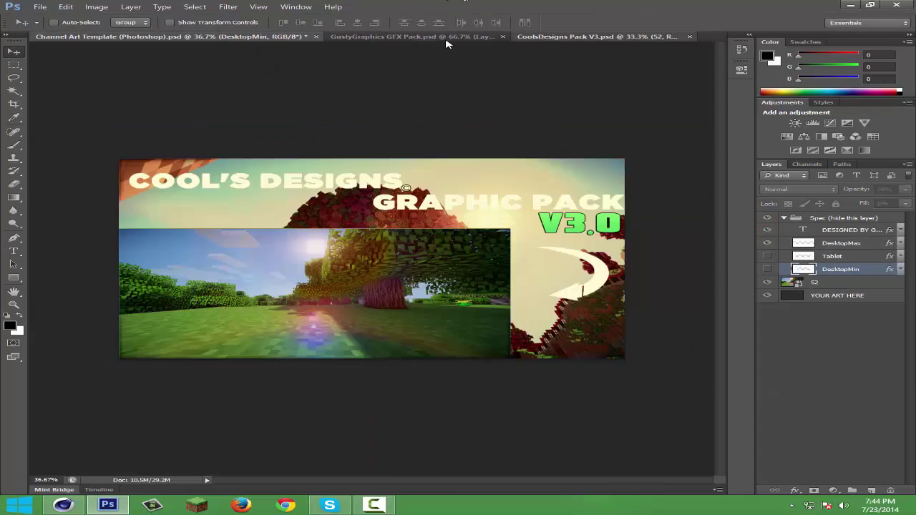
# - Drag the Gold colour-correction group into the channel art to tint the scene gold
pyautogui.moveTo(784, 272); pyautogui.dragTo(814, 274)
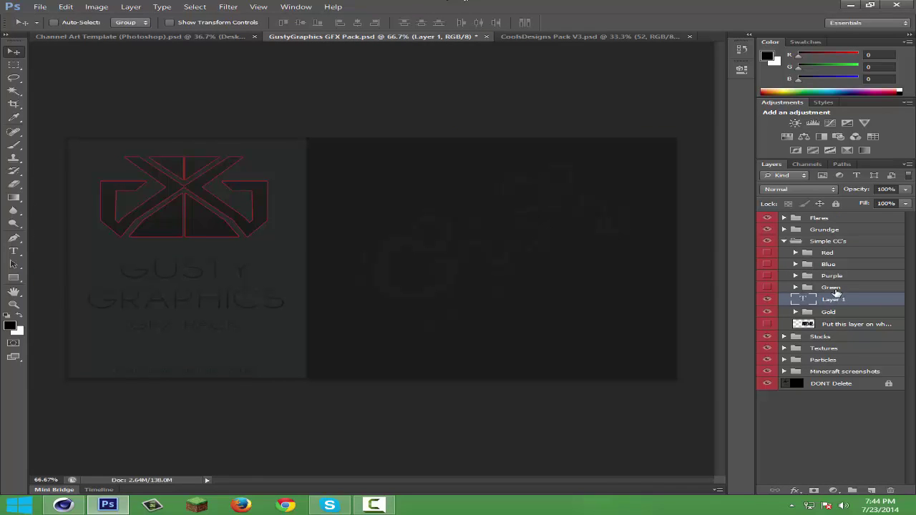
pyautogui.click(801, 315)
pyautogui.moveTo(373, 207); pyautogui.dragTo(426, 229)
pyautogui.click(528, 226)
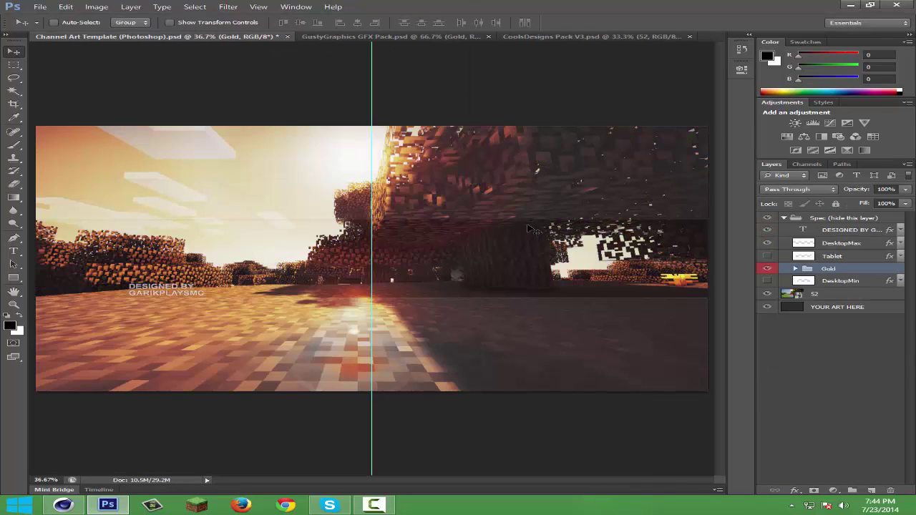
pyautogui.click(850, 5)
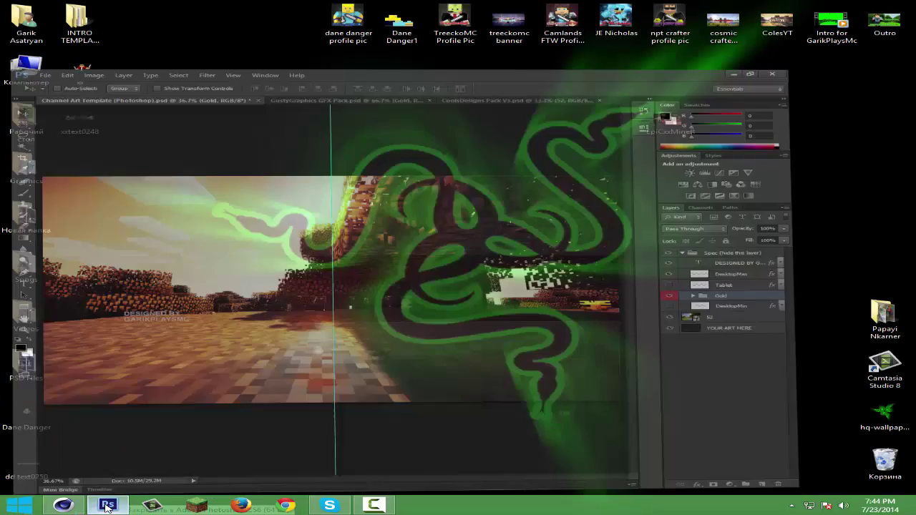
# - Place xxtext0248 centred on the canvas at about 28% size, slightly squashed vertically
pyautogui.moveTo(409, 451)
pyautogui.mouseDown()
pyautogui.moveTo(709, 411)
pyautogui.moveTo(325, 259)
pyautogui.moveTo(420, 286)
pyautogui.mouseUp()
pyautogui.moveTo(274, 195); pyautogui.dragTo(418, 265)
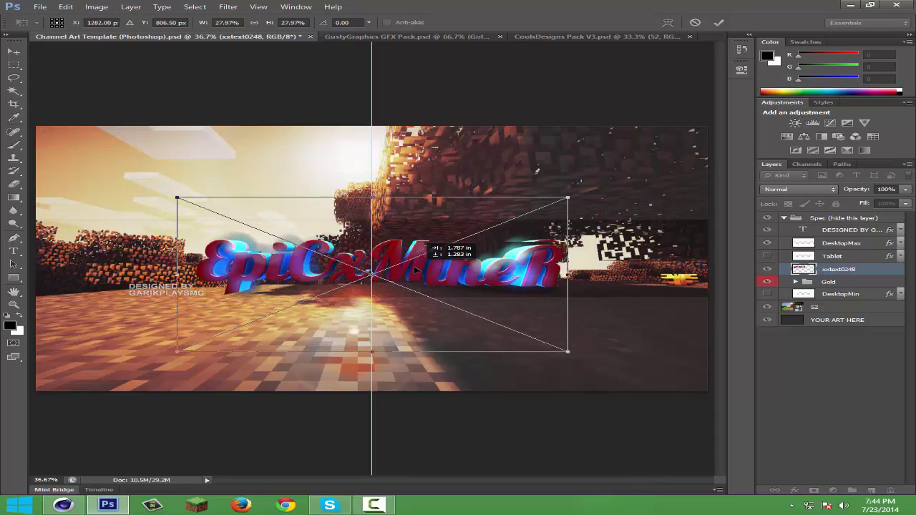
pyautogui.moveTo(377, 192); pyautogui.dragTo(377, 203)
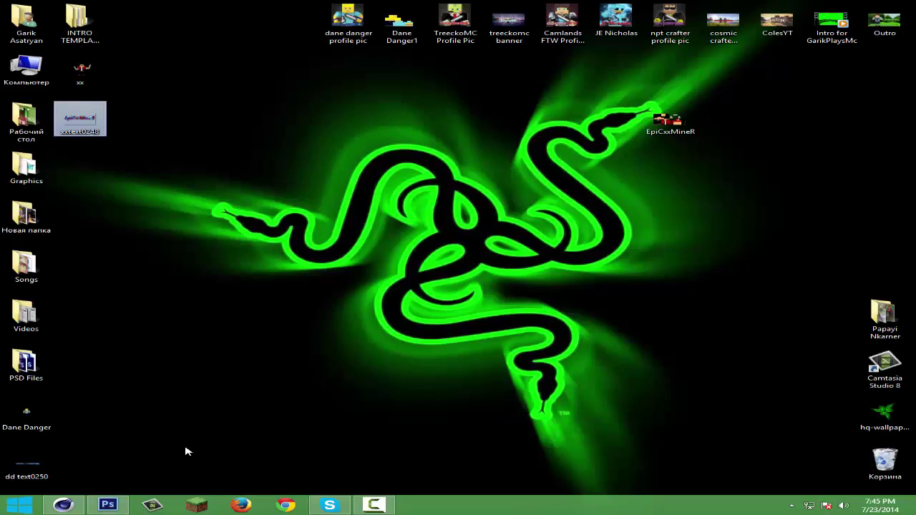
# - Place the xx character render, scale it to about 16%, and centre it over the EpiCxMineR text
pyautogui.click(107, 505)
pyautogui.click(107, 506)
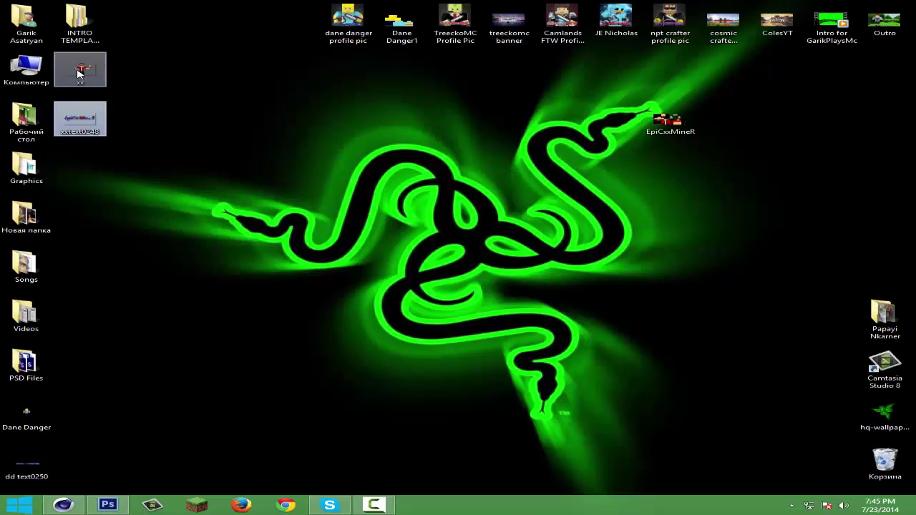
pyautogui.moveTo(79, 72); pyautogui.dragTo(664, 345)
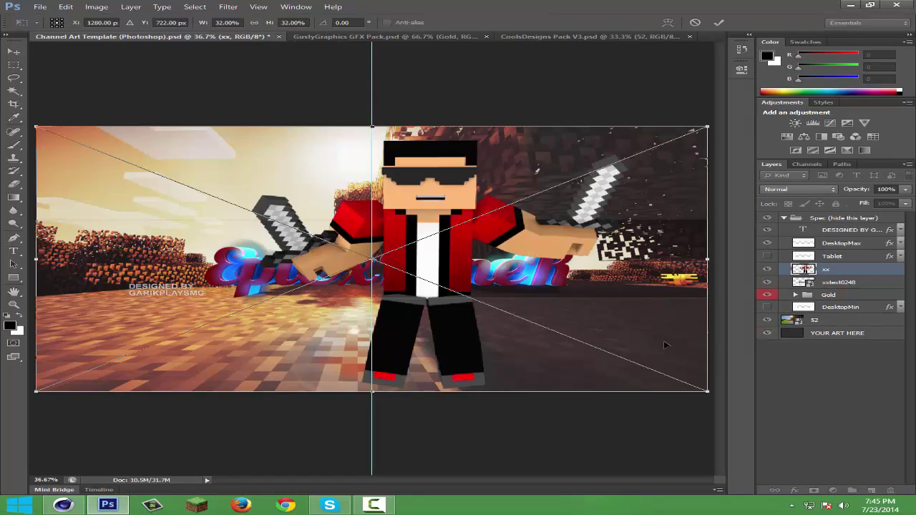
pyautogui.moveTo(707, 390); pyautogui.dragTo(439, 285)
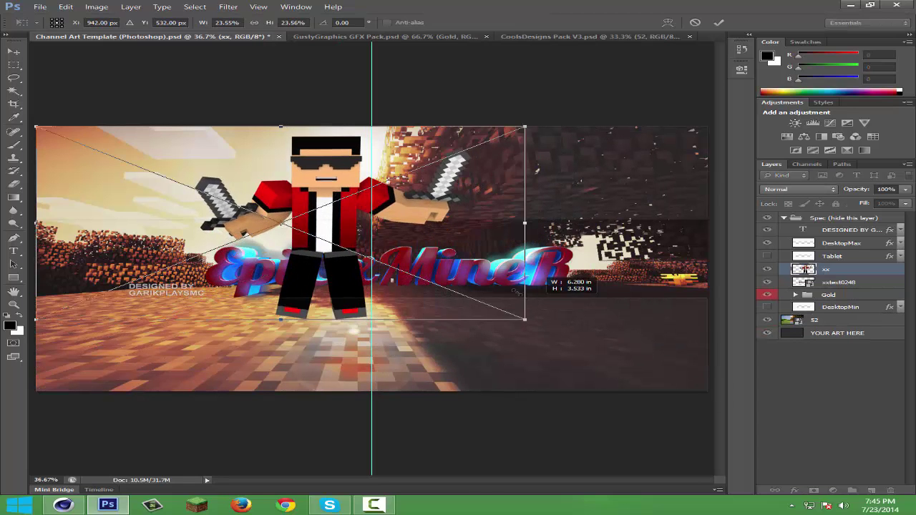
pyautogui.moveTo(340, 186); pyautogui.dragTo(449, 265)
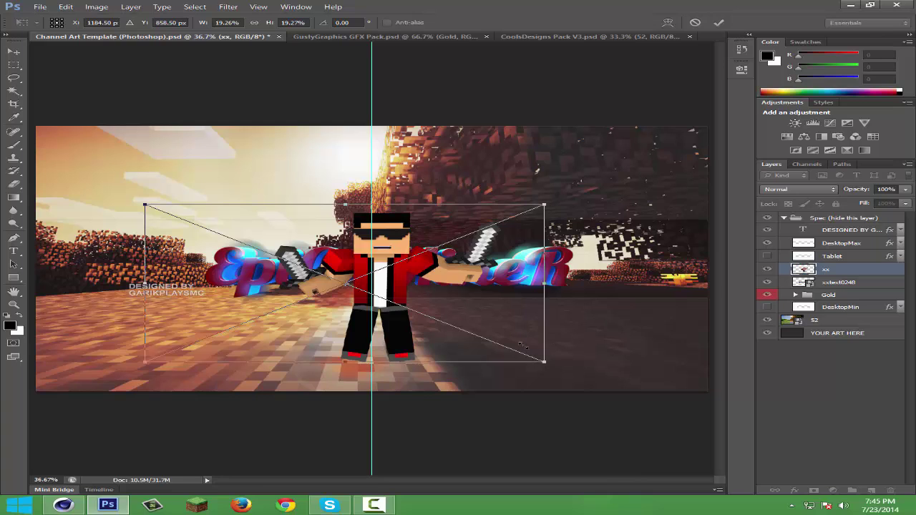
pyautogui.moveTo(545, 356); pyautogui.dragTo(482, 332)
pyautogui.moveTo(429, 267)
pyautogui.mouseDown()
pyautogui.moveTo(471, 292)
pyautogui.moveTo(465, 284)
pyautogui.mouseUp()
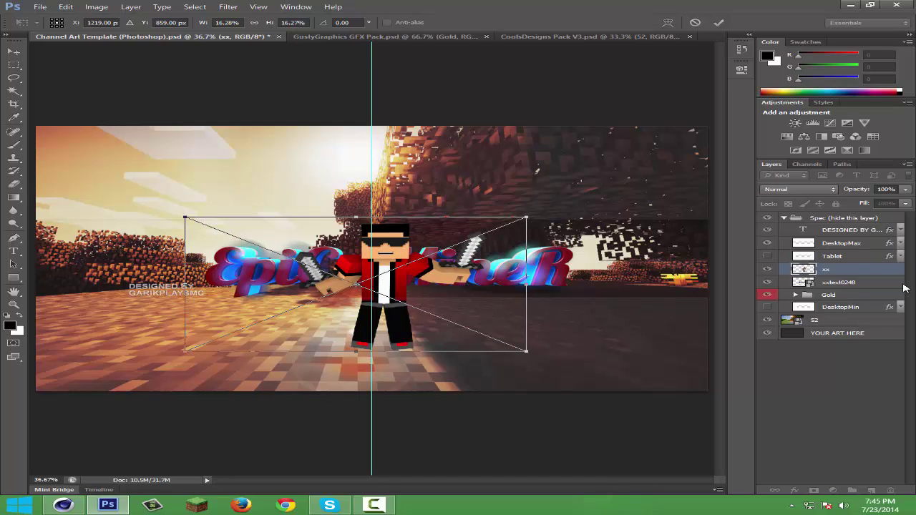
pyautogui.click(718, 22)
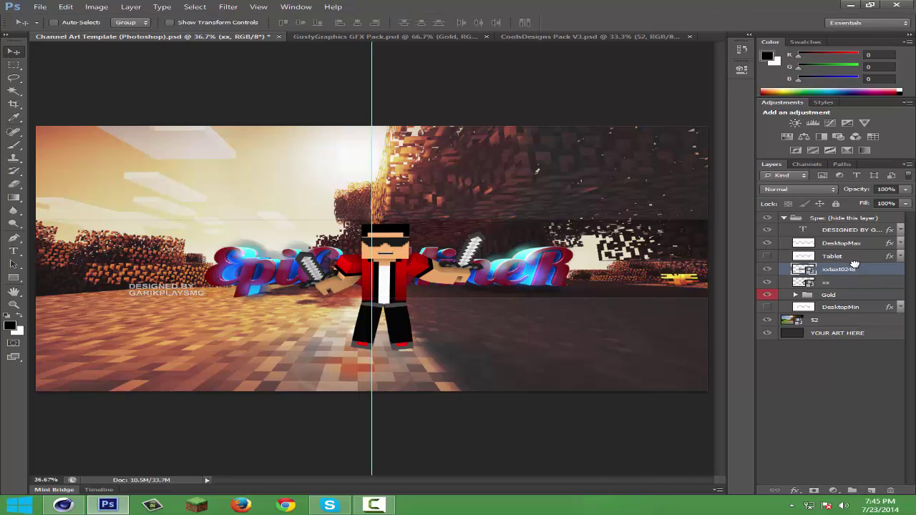
# - Move the EpiCxMineR text layer above the character and nudge the character up-left
pyautogui.moveTo(844, 283); pyautogui.dragTo(823, 263)
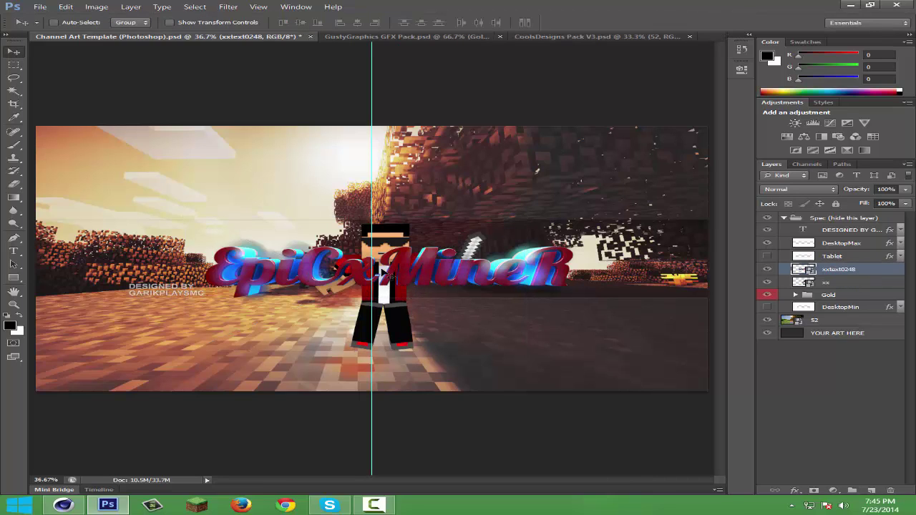
pyautogui.click(823, 282)
pyautogui.moveTo(400, 298); pyautogui.dragTo(392, 290)
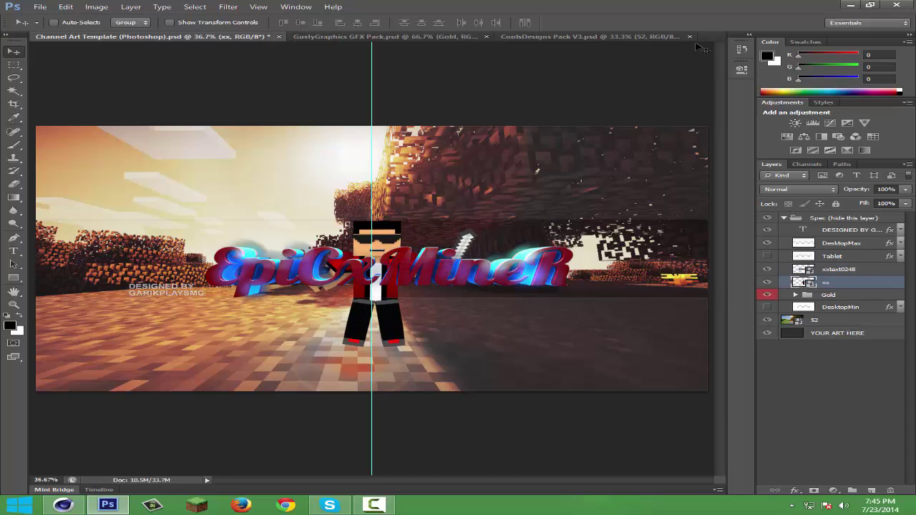
# - Slightly shrink the EpiCxMineR text and nudge it down-right
pyautogui.click(833, 271)
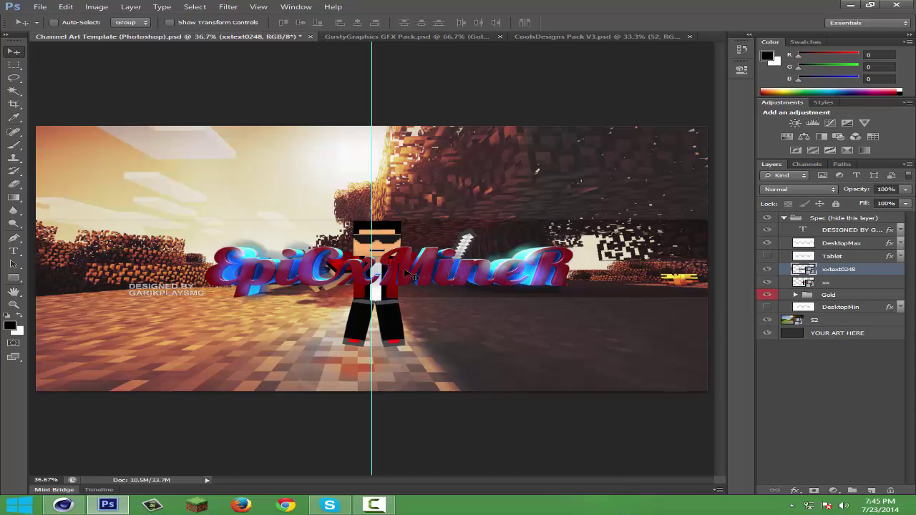
pyautogui.hotkey('ctrl', 't')
pyautogui.moveTo(425, 203); pyautogui.dragTo(429, 217)
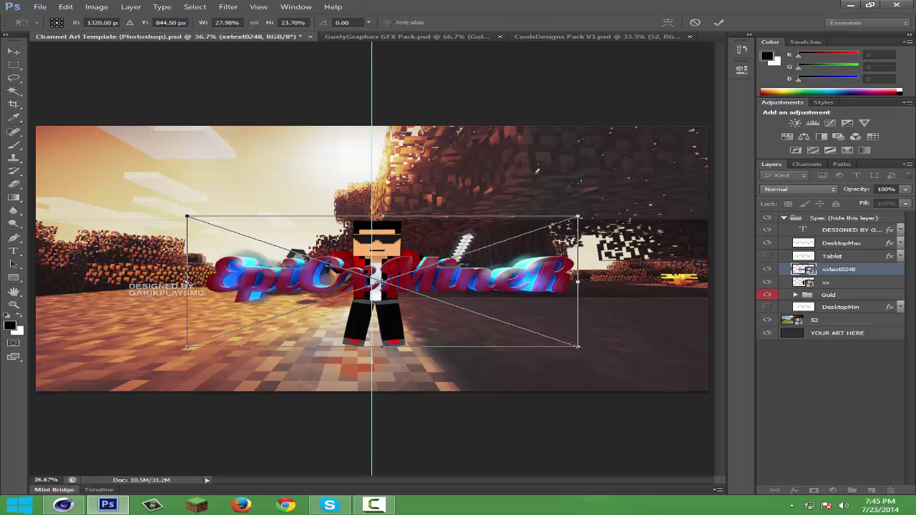
pyautogui.moveTo(577, 346); pyautogui.dragTo(572, 345)
pyautogui.moveTo(476, 283); pyautogui.dragTo(477, 285)
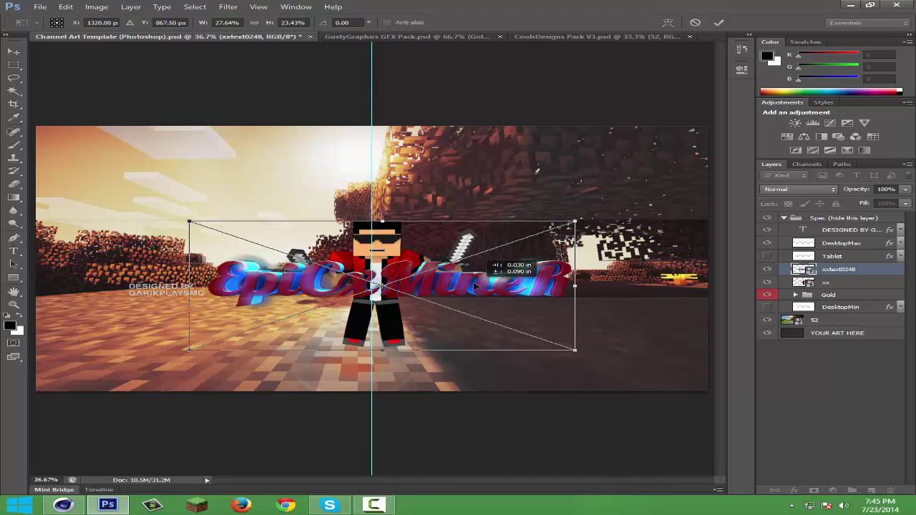
pyautogui.click(718, 23)
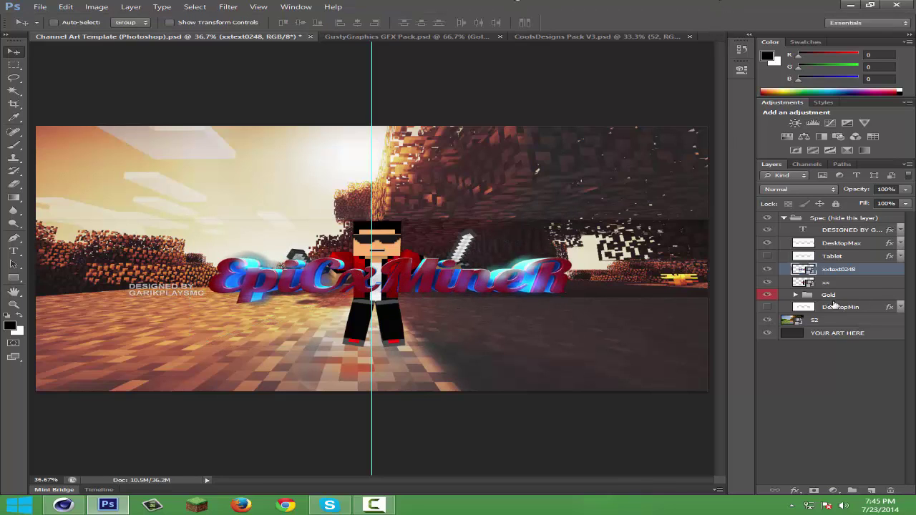
# - Move the Gold group above the text layer so the text renders gold
pyautogui.moveTo(830, 296); pyautogui.dragTo(838, 269)
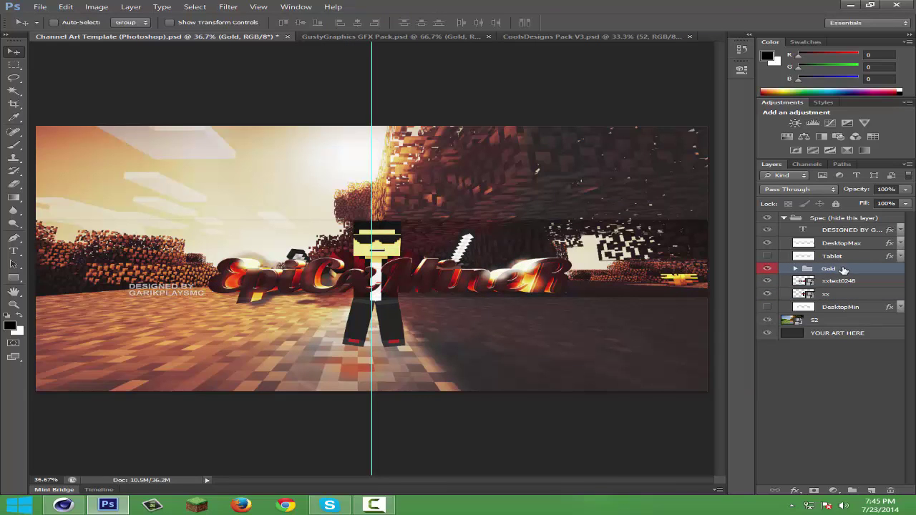
pyautogui.click(852, 282)
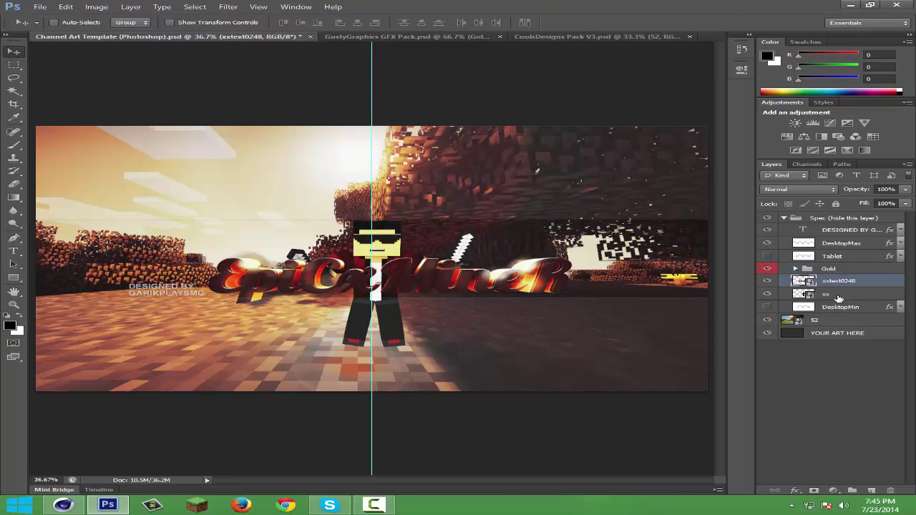
pyautogui.click(847, 299)
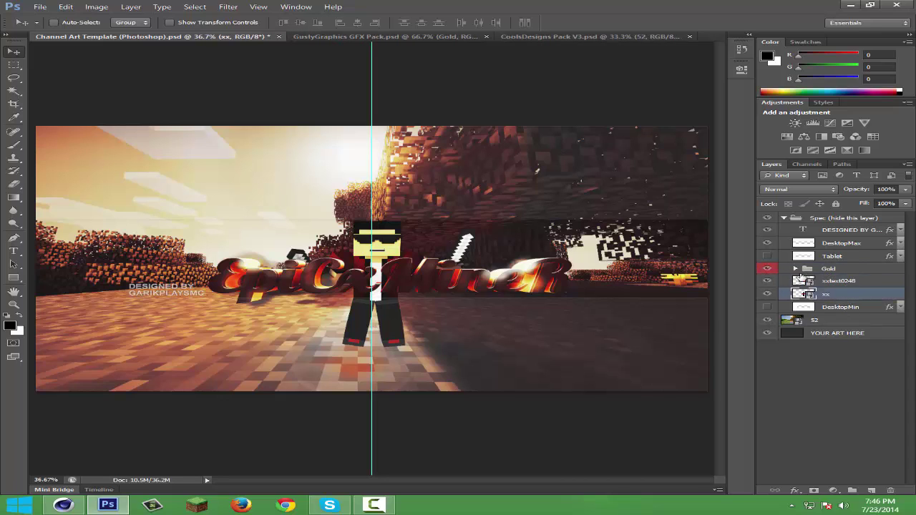
pyautogui.click(848, 230)
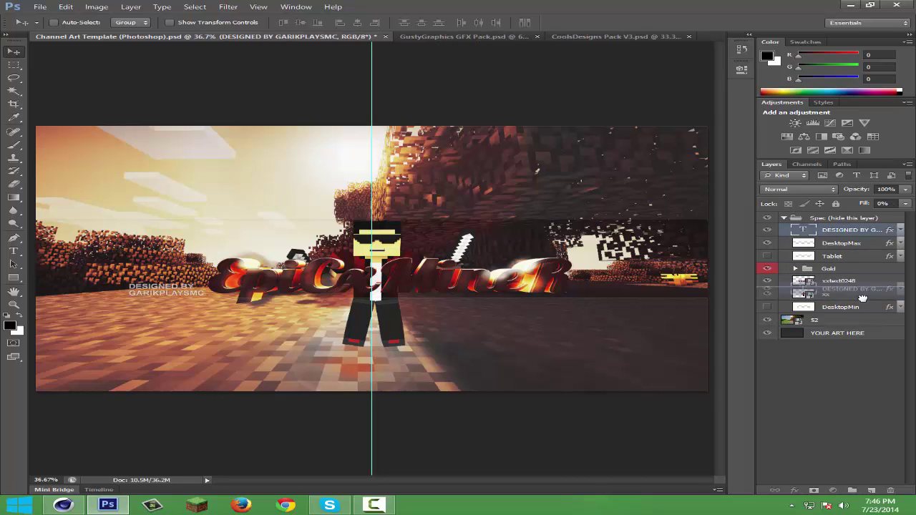
# - Filter the pack's layers by 'tr' and copy Triangles 3 into the channel art, shifted right
pyautogui.click(588, 37)
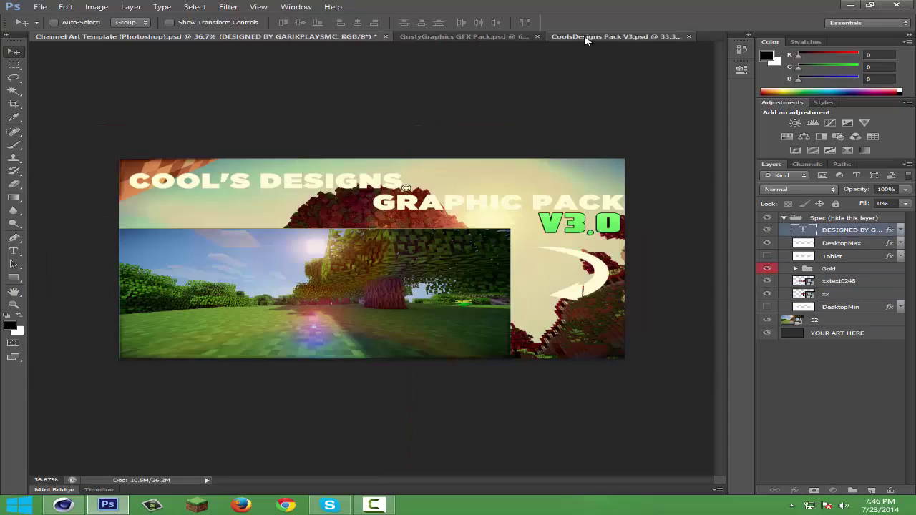
pyautogui.click(794, 178)
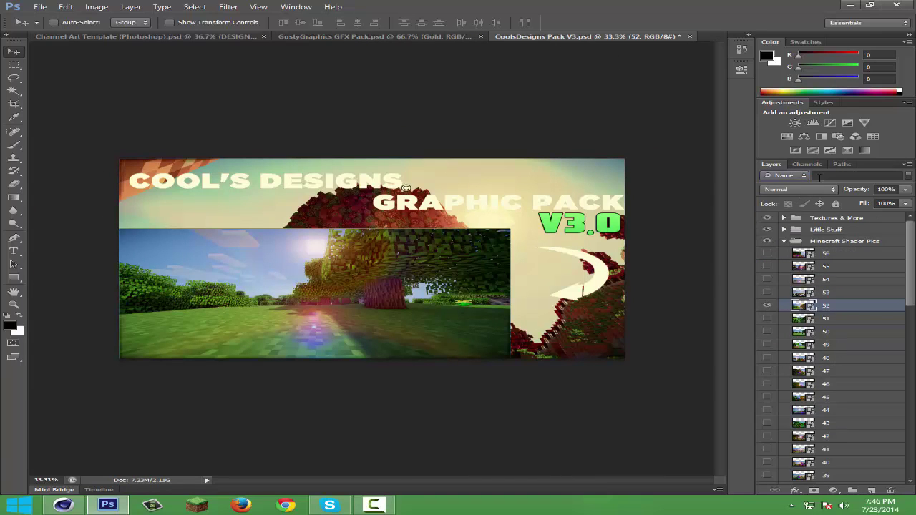
pyautogui.write('tri')
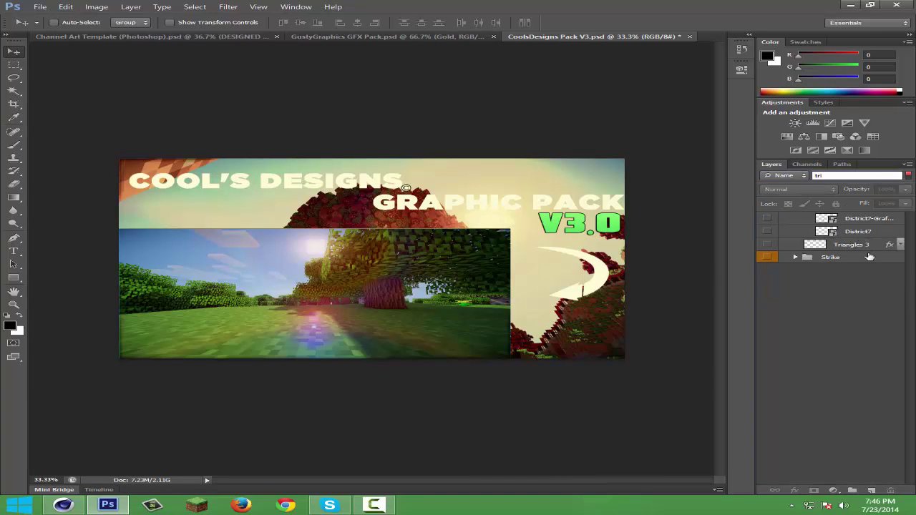
pyautogui.click(830, 245)
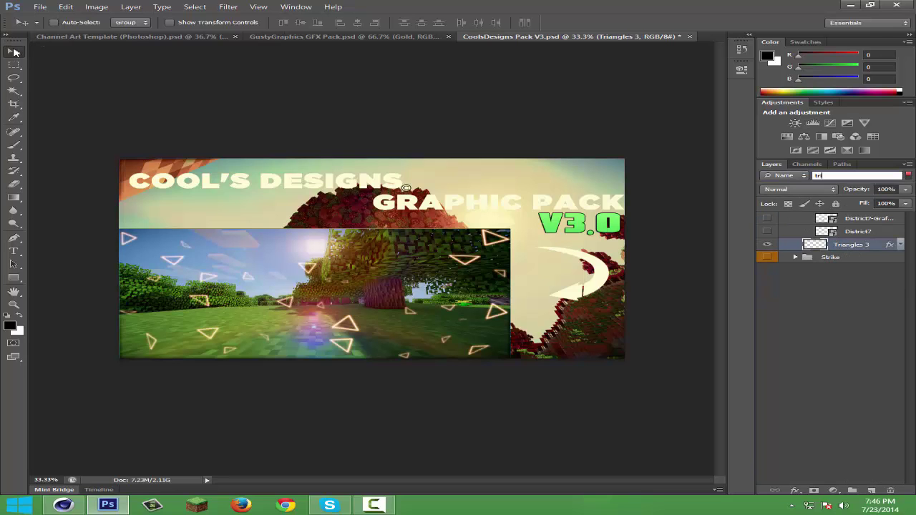
pyautogui.moveTo(406, 187); pyautogui.dragTo(297, 202)
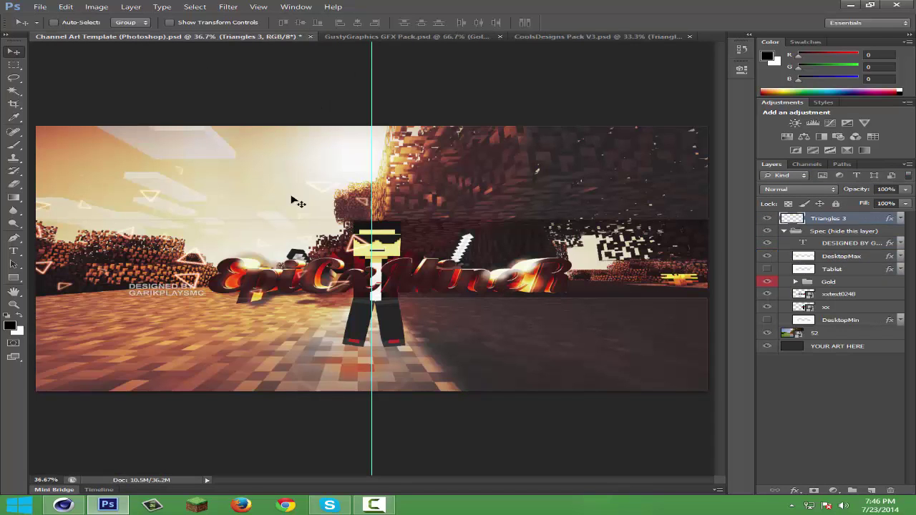
pyautogui.moveTo(420, 240); pyautogui.dragTo(562, 229)
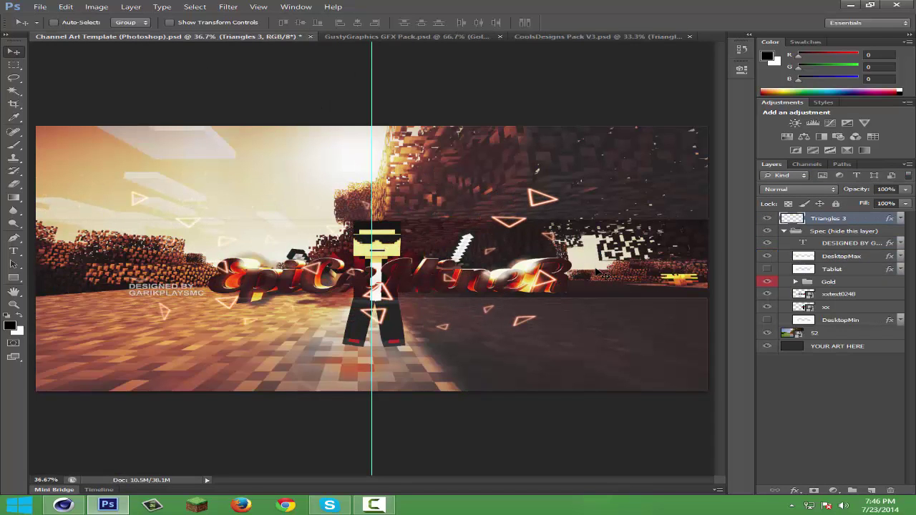
# - Stretch the Triangles 3 overlay to about 150% across the full banner width
pyautogui.hotkey('ctrl', 't')
pyautogui.moveTo(558, 188); pyautogui.dragTo(683, 153)
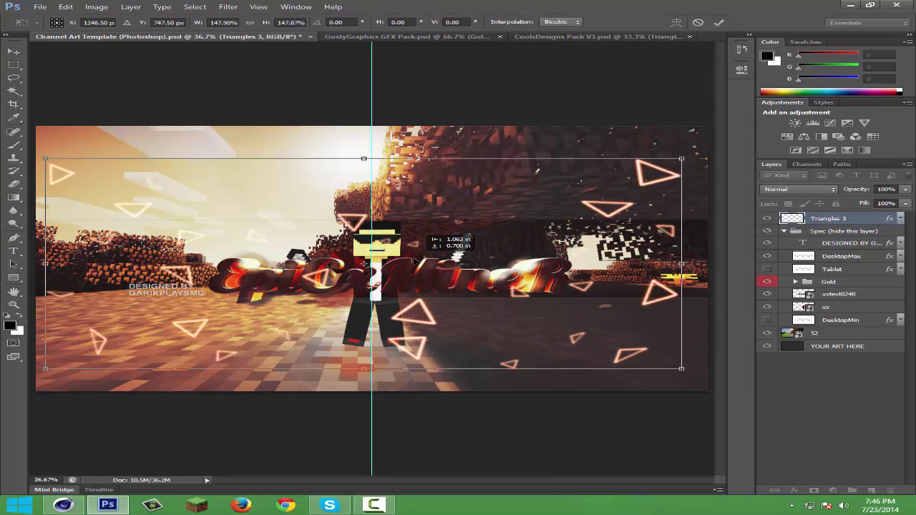
pyautogui.moveTo(710, 264); pyautogui.dragTo(707, 260)
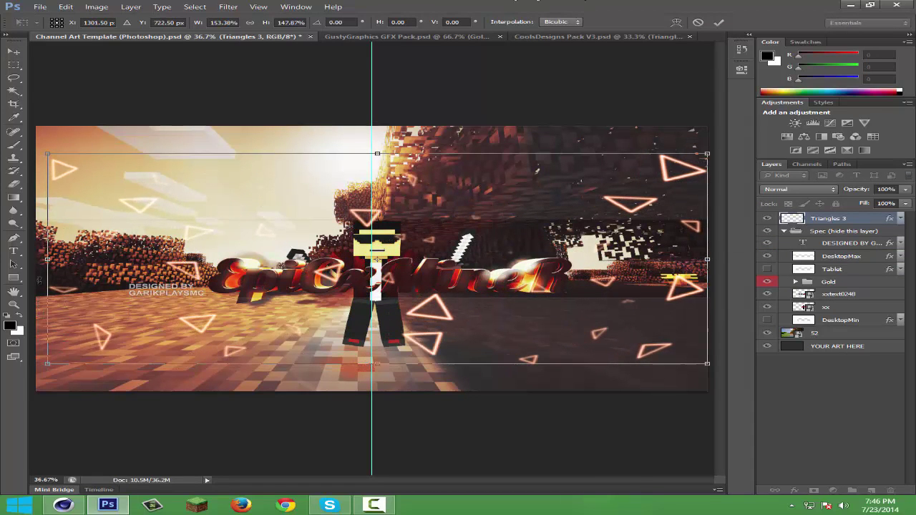
pyautogui.moveTo(47, 259); pyautogui.dragTo(36, 259)
pyautogui.click(719, 22)
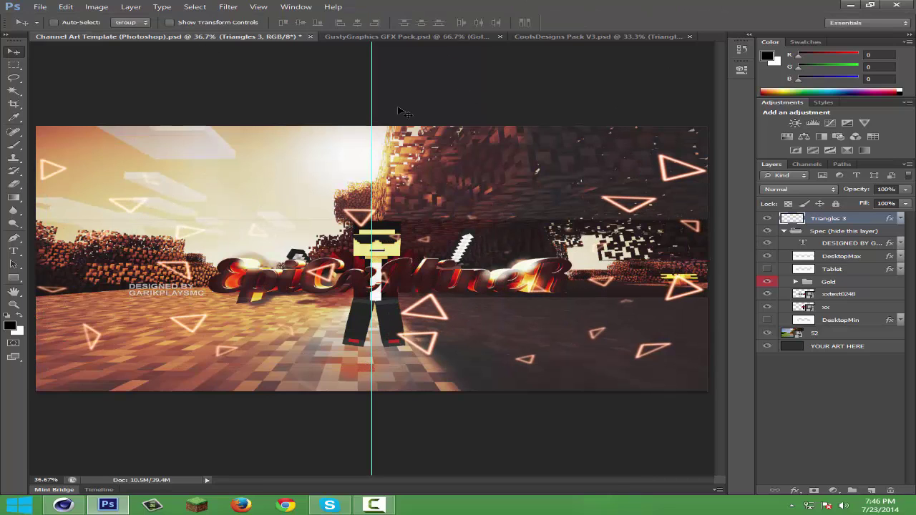
pyautogui.click(601, 37)
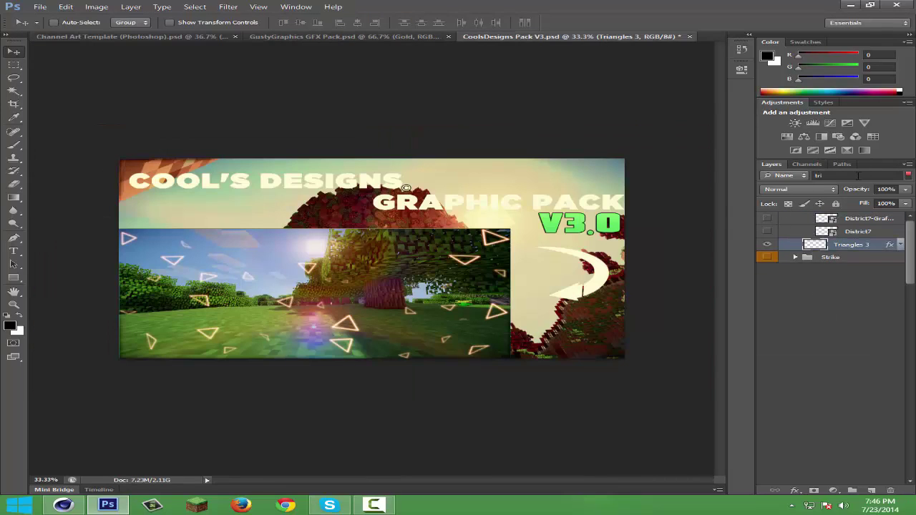
# - Clear the layer name filter and copy the Smoke 1 layer into the channel art
pyautogui.doubleClick(858, 175)
pyautogui.press('BackSpace')
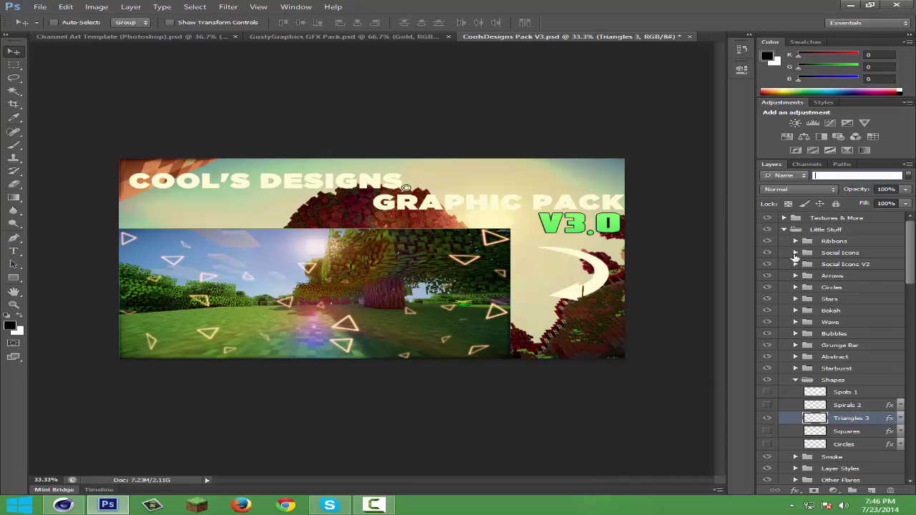
pyautogui.scroll(-1, 823, 322)
pyautogui.scroll(-2, 812, 379)
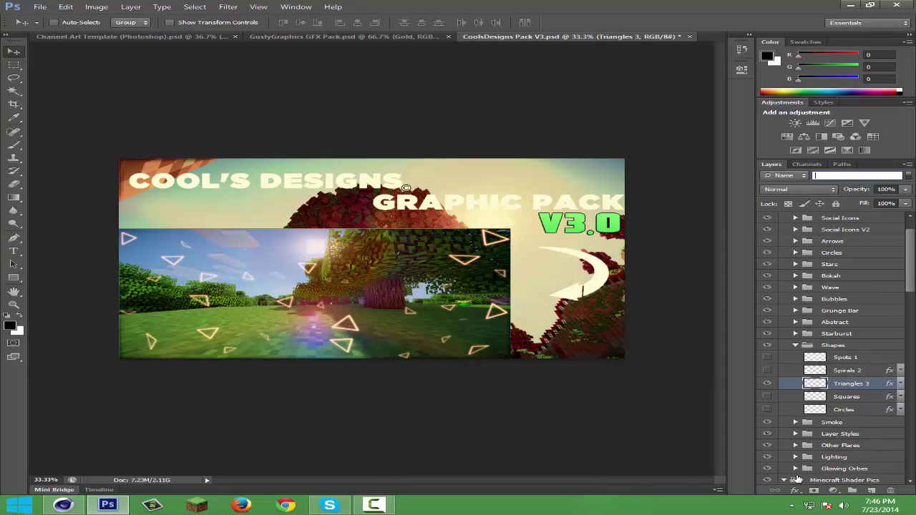
pyautogui.scroll(-1, 802, 429)
pyautogui.click(795, 411)
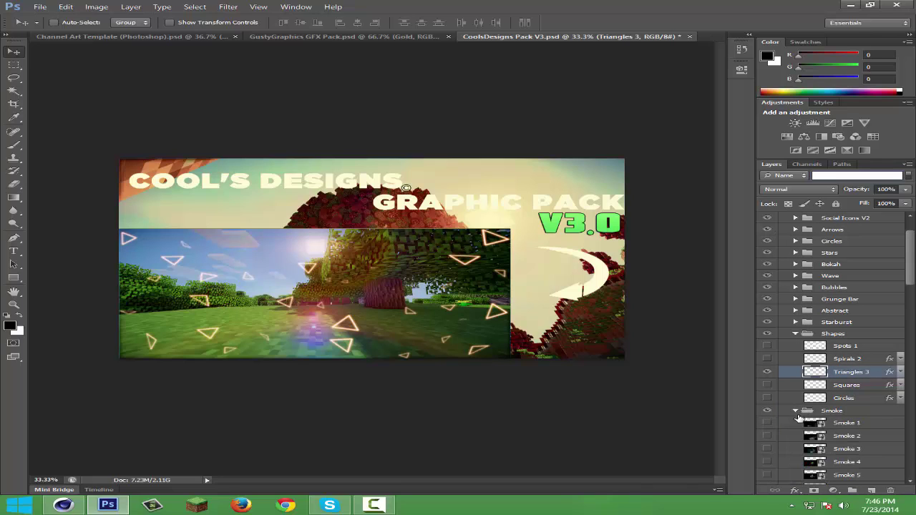
pyautogui.click(766, 423)
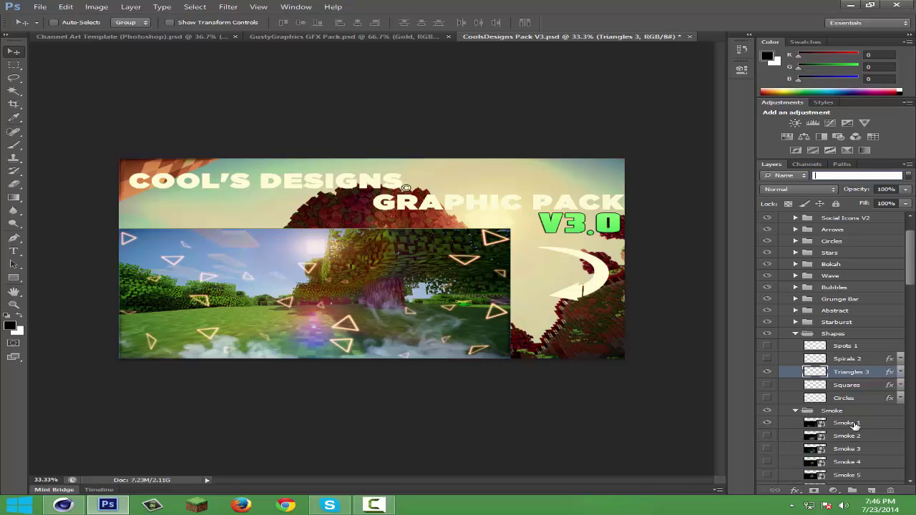
pyautogui.moveTo(854, 424)
pyautogui.mouseDown()
pyautogui.moveTo(432, 279)
pyautogui.moveTo(469, 286)
pyautogui.mouseUp()
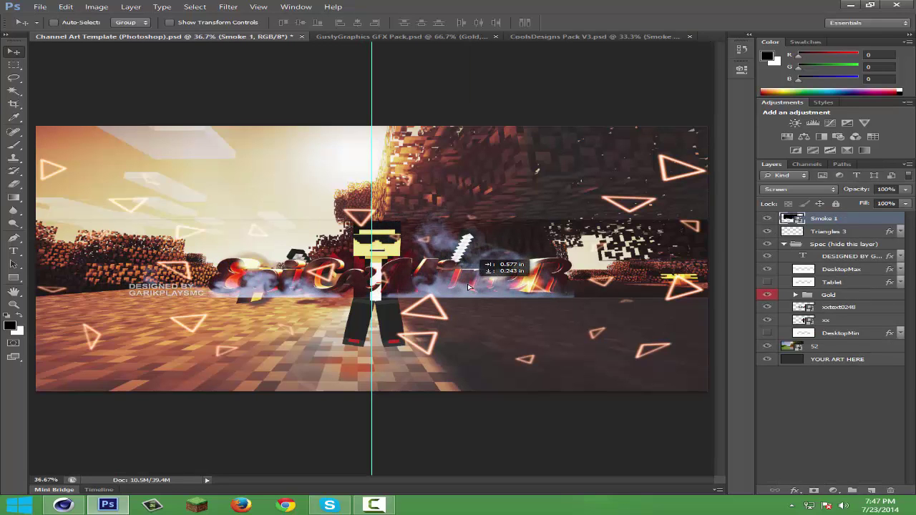
# - Stretch the smoke across the banner width and set its opacity to 21%
pyautogui.hotkey('ctrl', 't')
pyautogui.moveTo(403, 226); pyautogui.dragTo(707, 227)
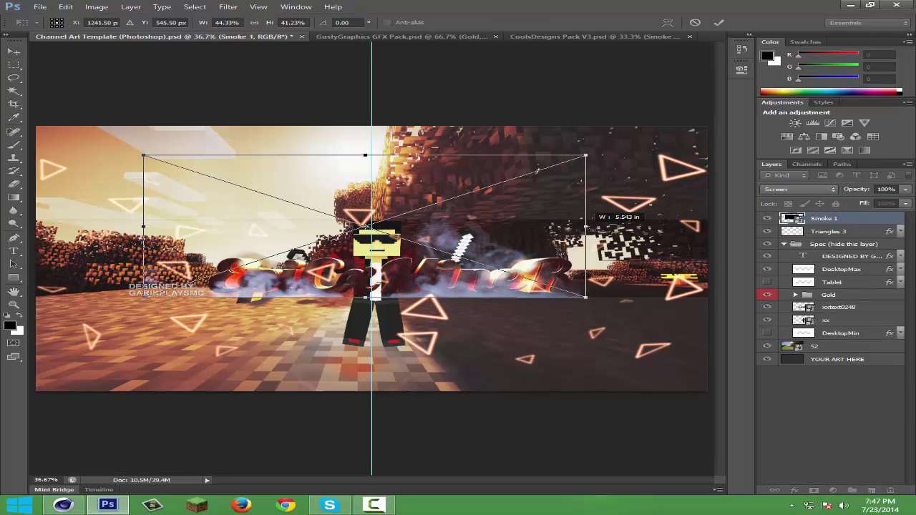
pyautogui.moveTo(142, 229); pyautogui.dragTo(40, 226)
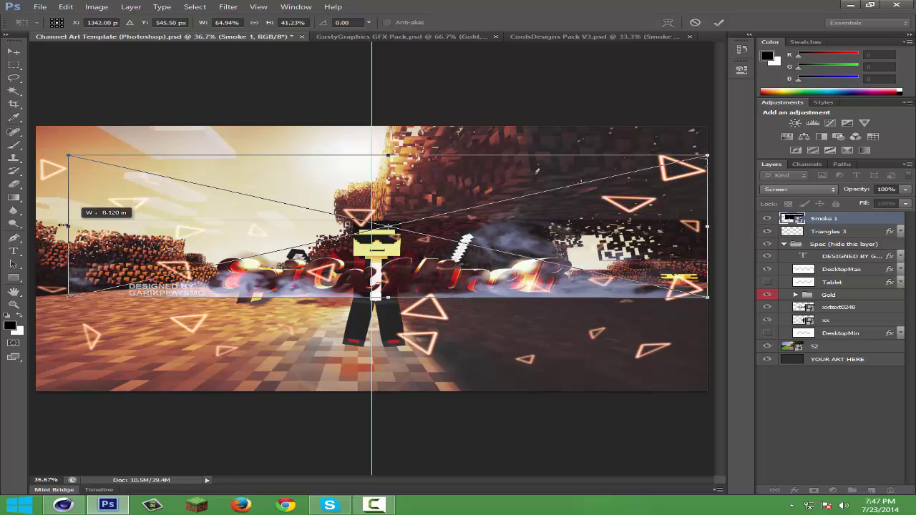
pyautogui.click(719, 23)
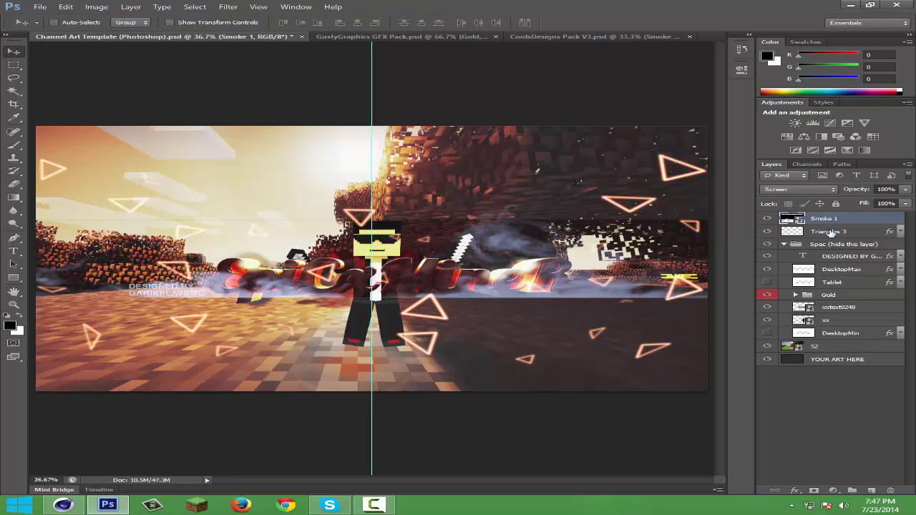
pyautogui.moveTo(905, 193); pyautogui.dragTo(848, 204)
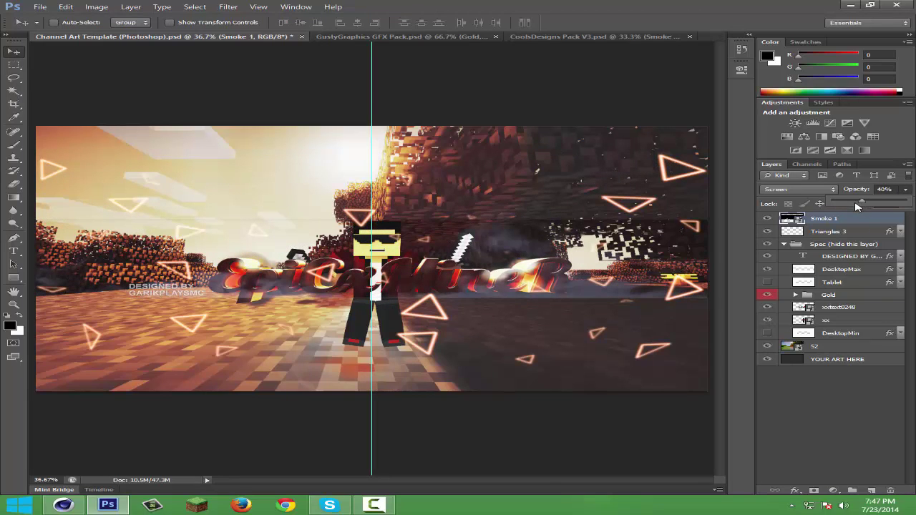
pyautogui.click(400, 36)
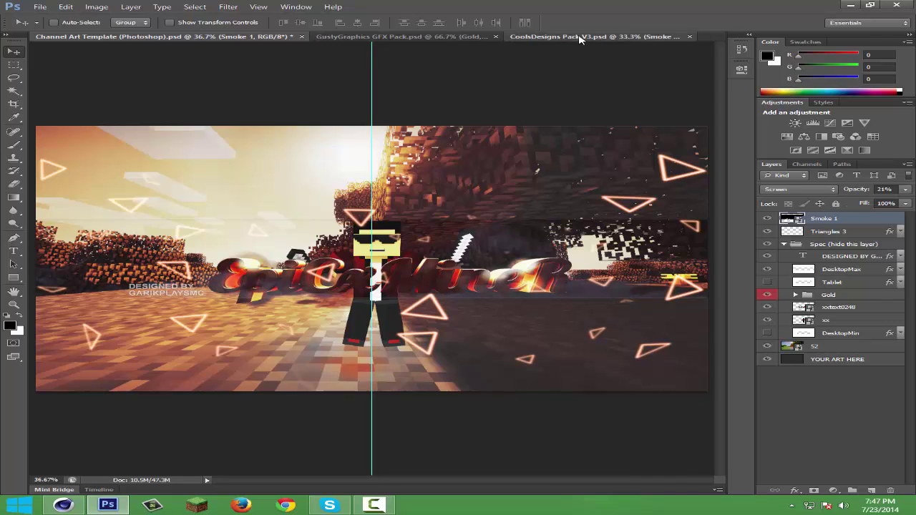
# - Copy the Particles 3 layer from the GFX pack into the Channel Art Template, accepting the profile conversion
pyautogui.click(783, 219)
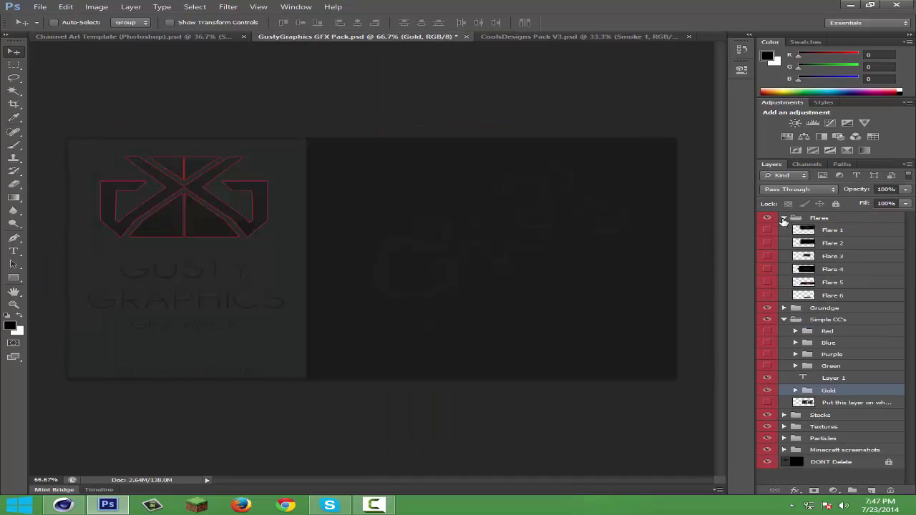
pyautogui.click(783, 438)
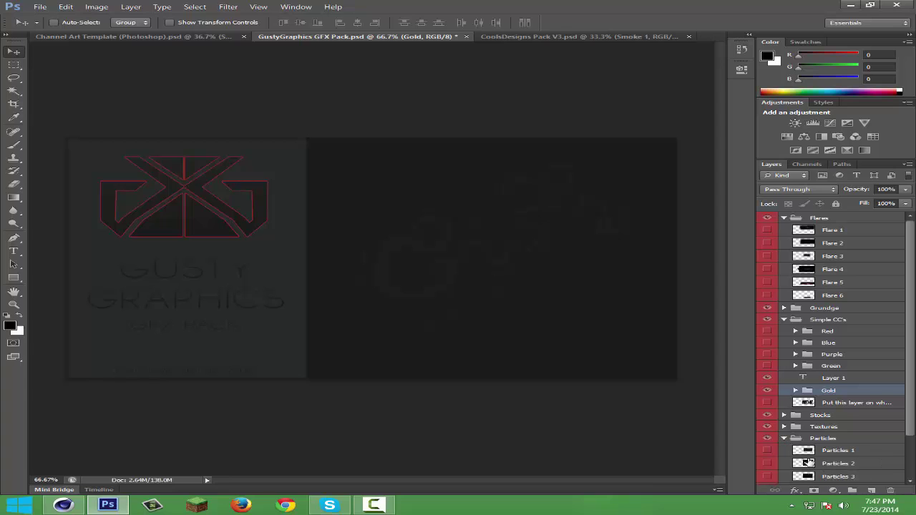
pyautogui.scroll(-1, 794, 444)
pyautogui.click(768, 428)
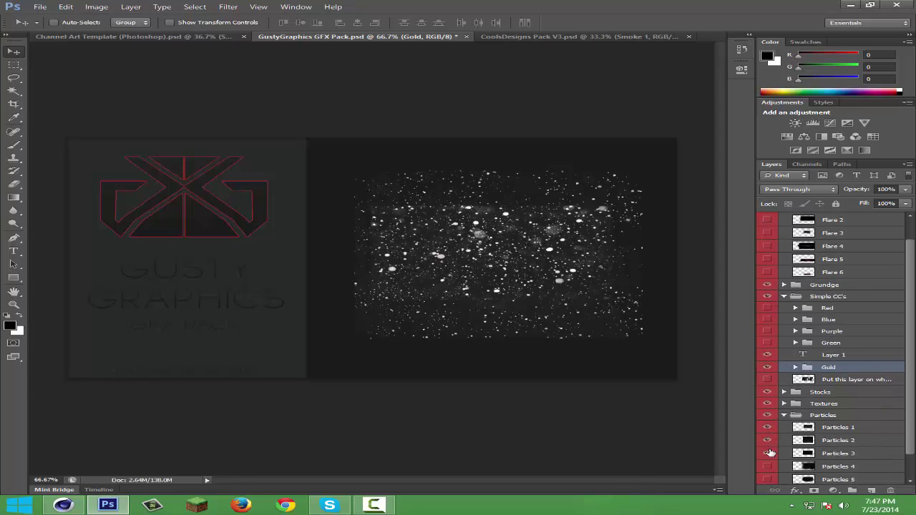
pyautogui.click(767, 453)
pyautogui.moveTo(350, 189); pyautogui.dragTo(229, 227)
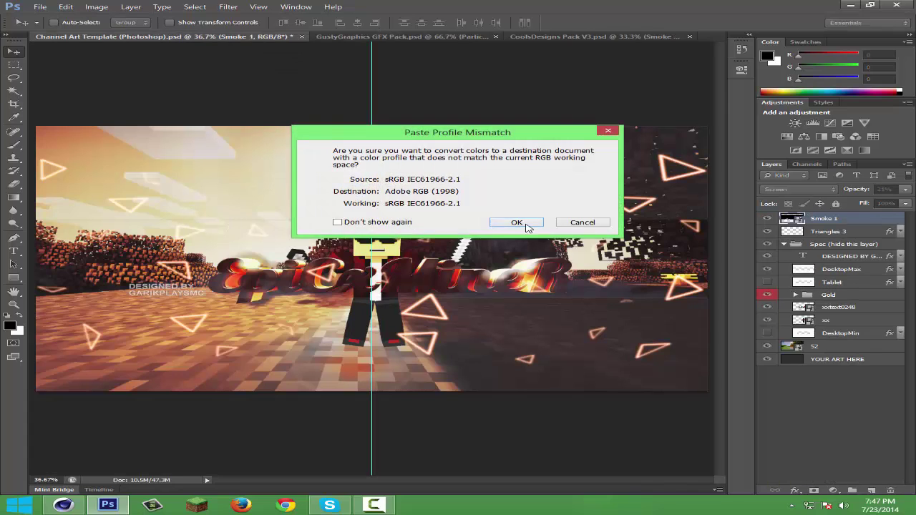
pyautogui.click(521, 220)
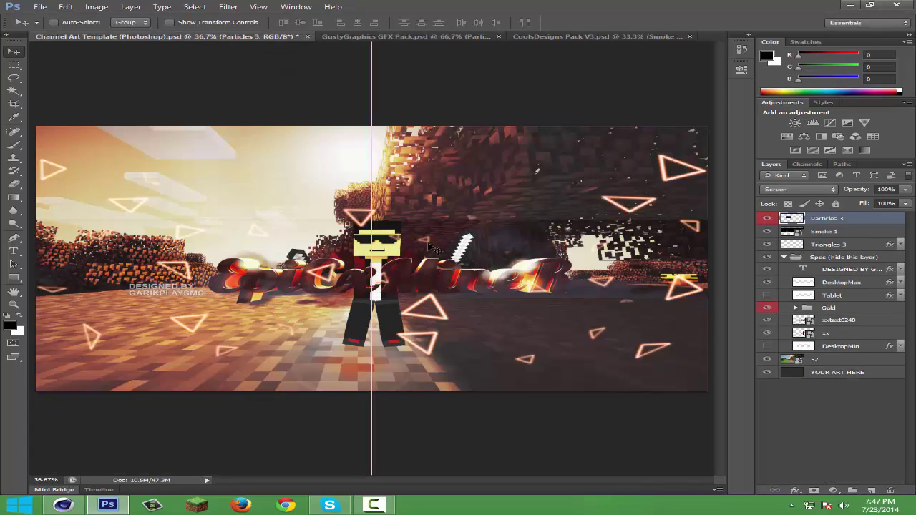
# - Enlarge Particles 3 to about 446% across the banner at 30% opacity and 68% fill
pyautogui.hotkey('ctrl', 't')
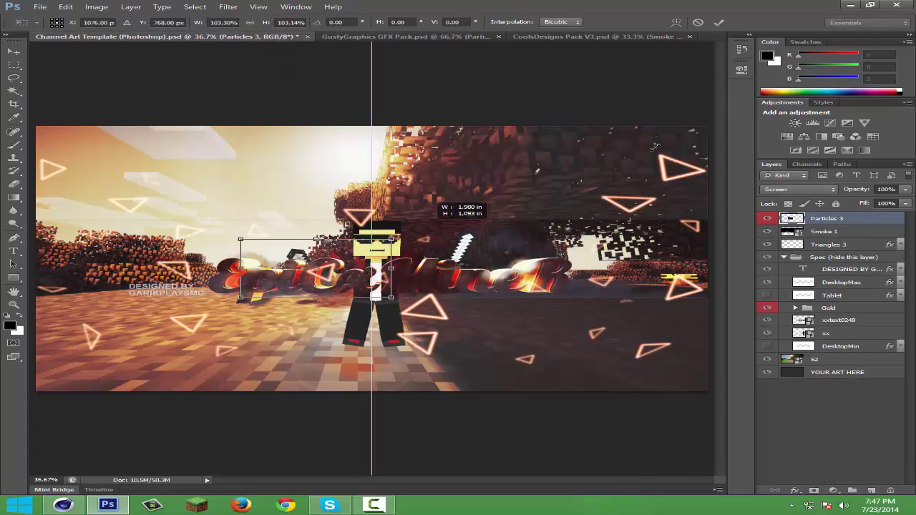
pyautogui.moveTo(462, 266)
pyautogui.mouseDown()
pyautogui.moveTo(360, 284)
pyautogui.moveTo(390, 271)
pyautogui.mouseUp()
pyautogui.moveTo(646, 362); pyautogui.dragTo(714, 391)
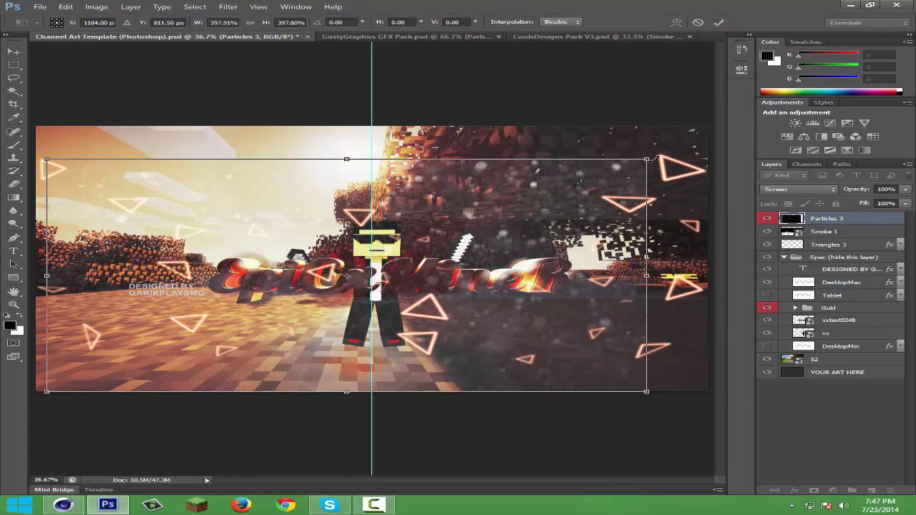
pyautogui.click(908, 191)
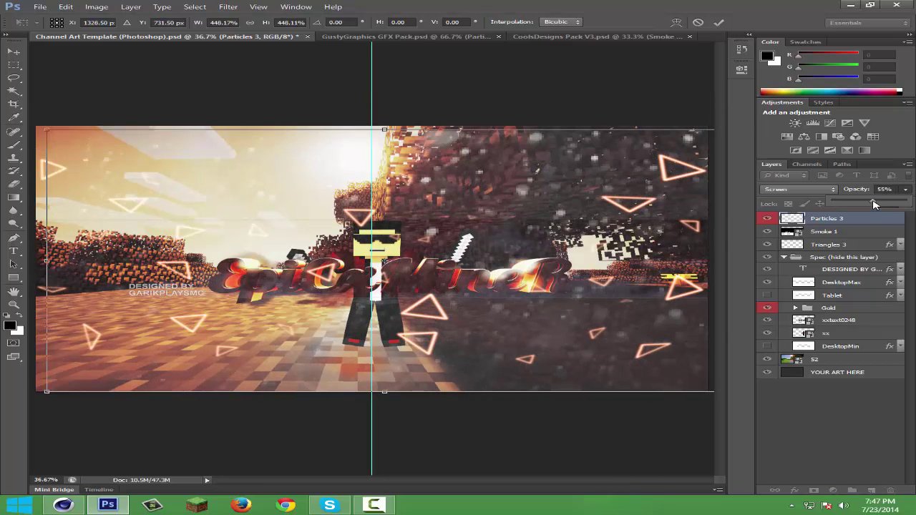
pyautogui.moveTo(903, 203); pyautogui.dragTo(860, 206)
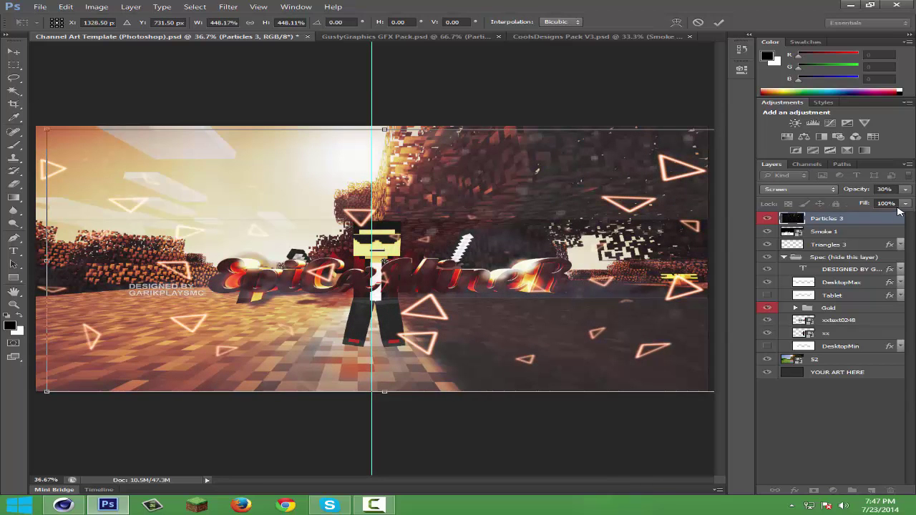
pyautogui.click(906, 203)
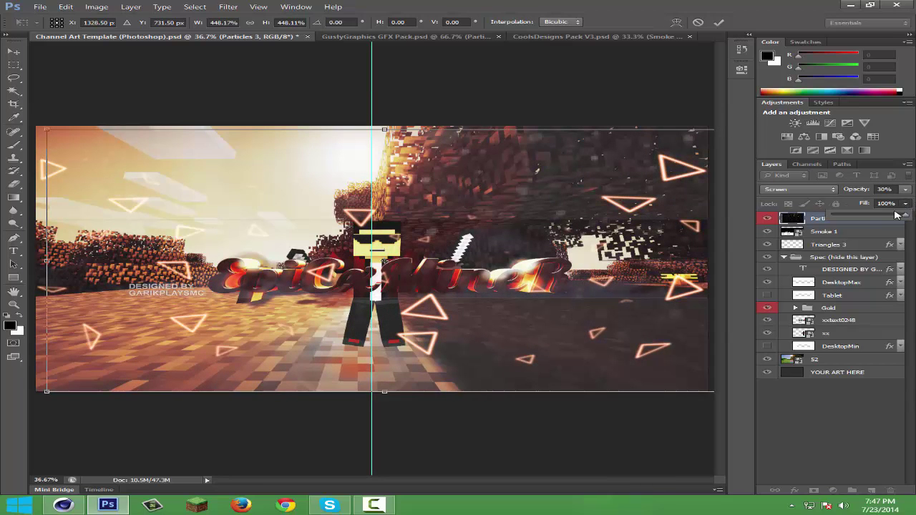
pyautogui.click(719, 22)
pyautogui.click(482, 39)
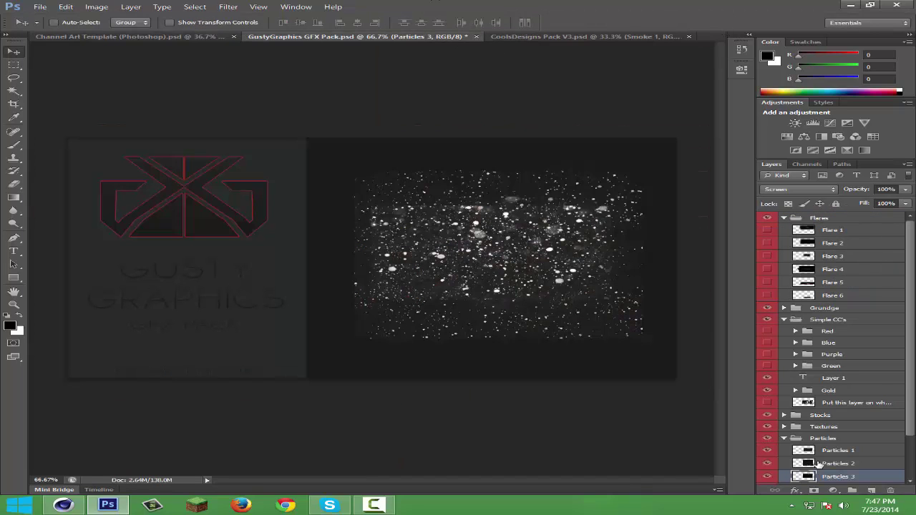
# - Hide Particles 1 and 3, then copy Particles 2 into the Channel Art Template
pyautogui.click(767, 476)
pyautogui.click(766, 450)
pyautogui.click(794, 464)
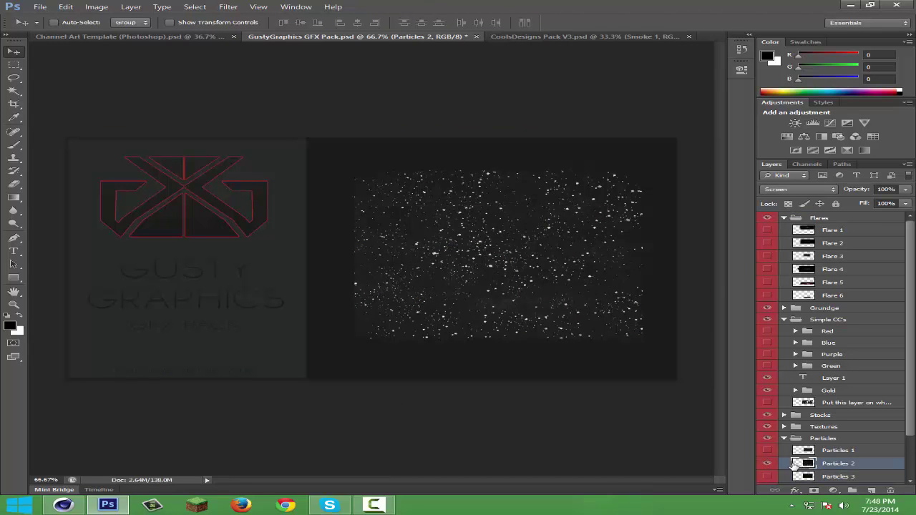
pyautogui.moveTo(389, 255); pyautogui.dragTo(256, 232)
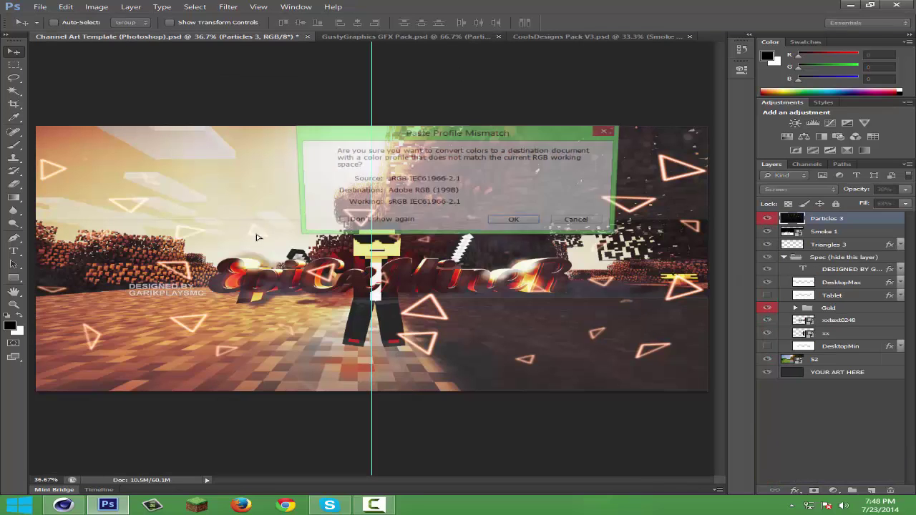
pyautogui.click(527, 224)
pyautogui.moveTo(473, 269); pyautogui.dragTo(475, 269)
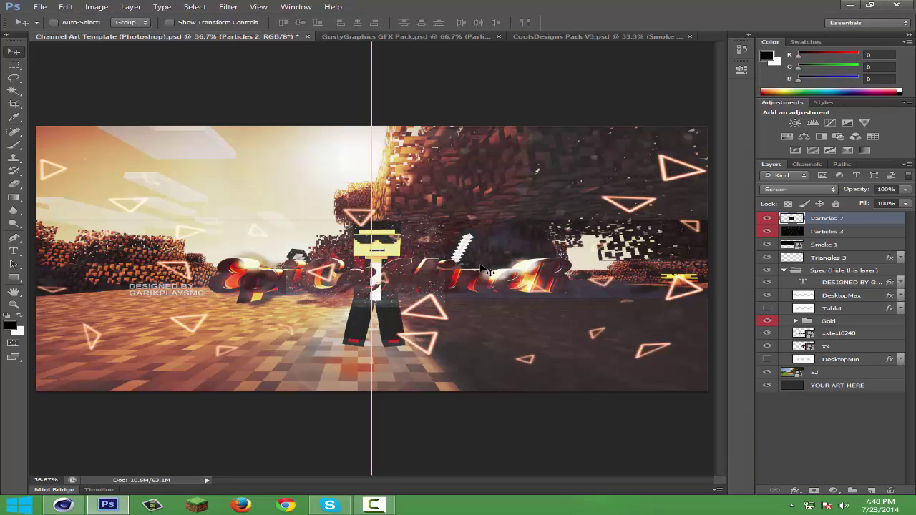
# - Stretch Particles 2 across the whole banner and lower its opacity to 71%
pyautogui.hotkey('ctrl', 't')
pyautogui.moveTo(286, 260); pyautogui.dragTo(2, 260)
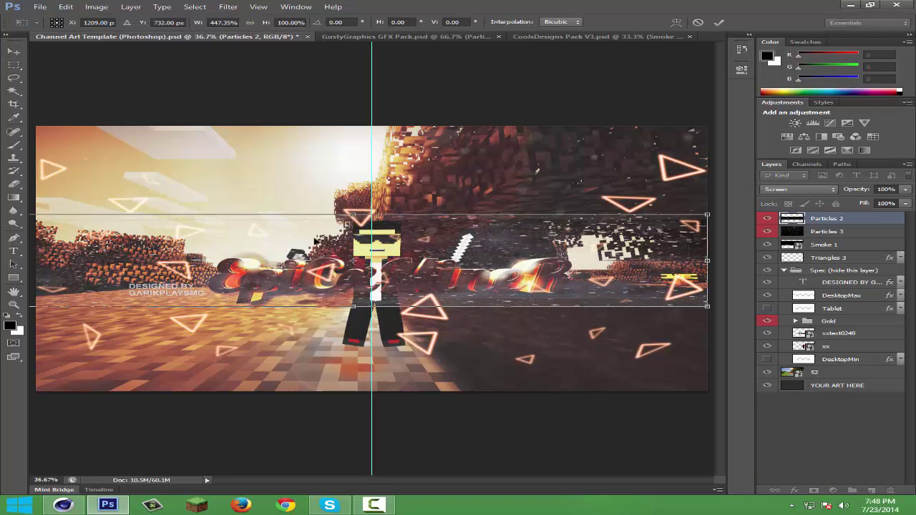
pyautogui.moveTo(352, 214); pyautogui.dragTo(353, 136)
pyautogui.moveTo(353, 307); pyautogui.dragTo(357, 409)
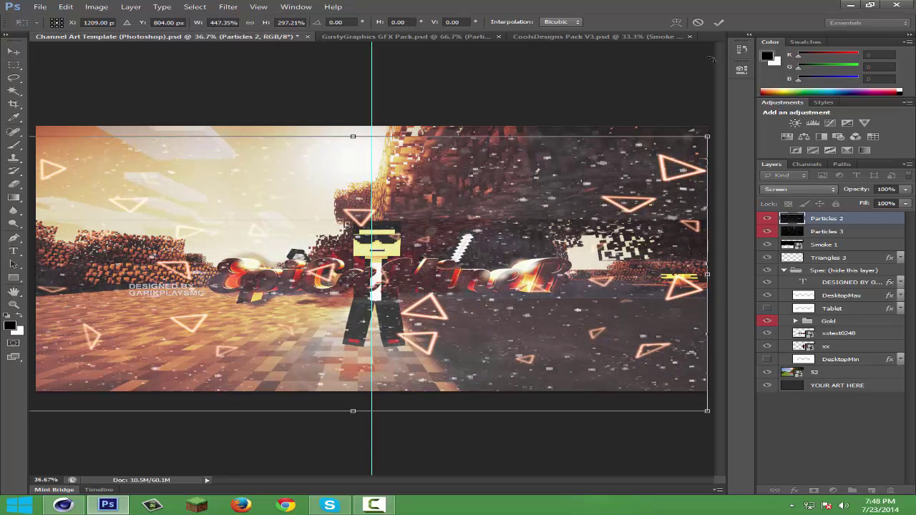
pyautogui.click(718, 22)
pyautogui.moveTo(905, 189); pyautogui.dragTo(868, 205)
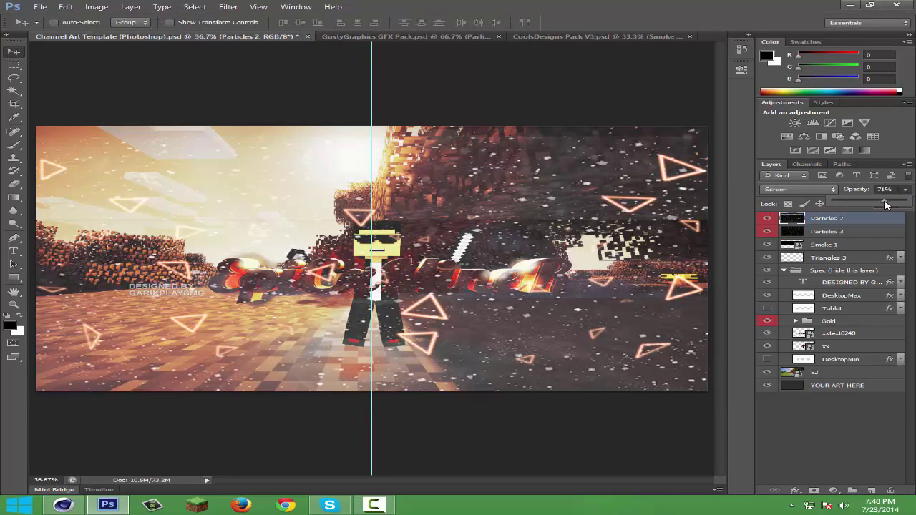